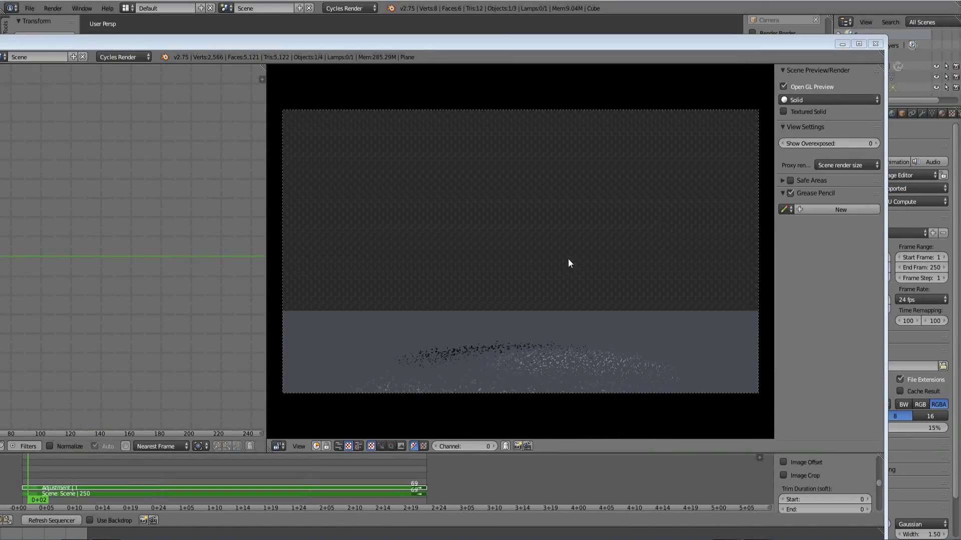
- Play the finished particle implosion in the sequencer preview from frame 1, then stop it
left_click(22, 478)
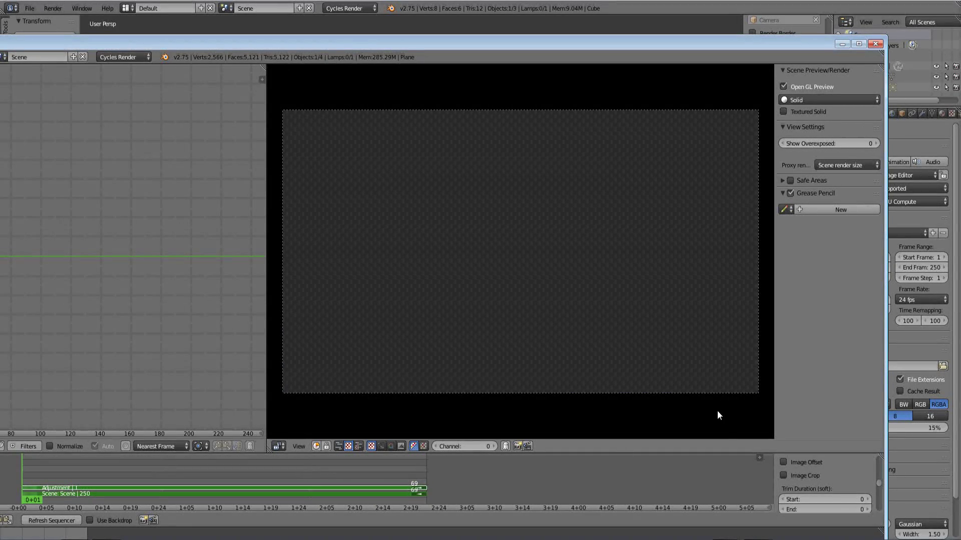
key("alt+a")
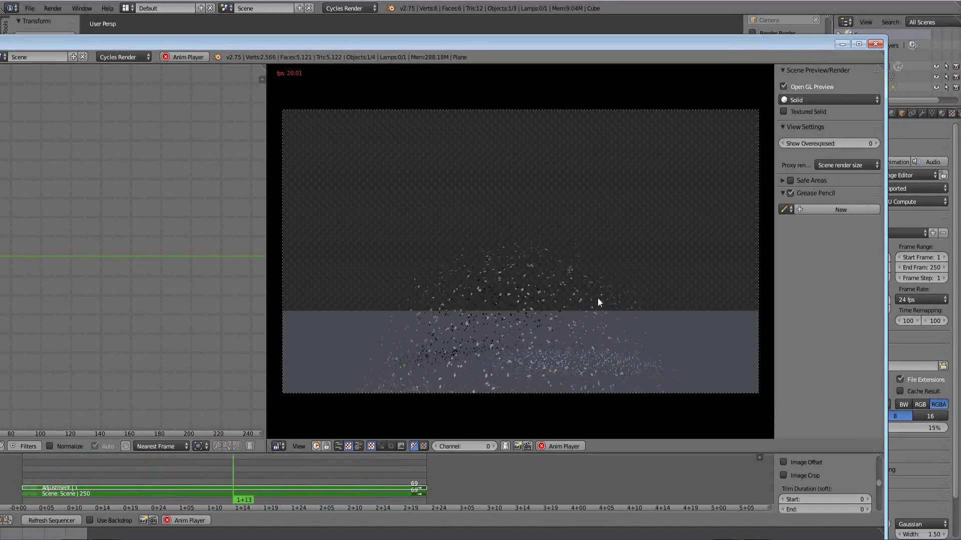
key("Escape")
key("Escape")
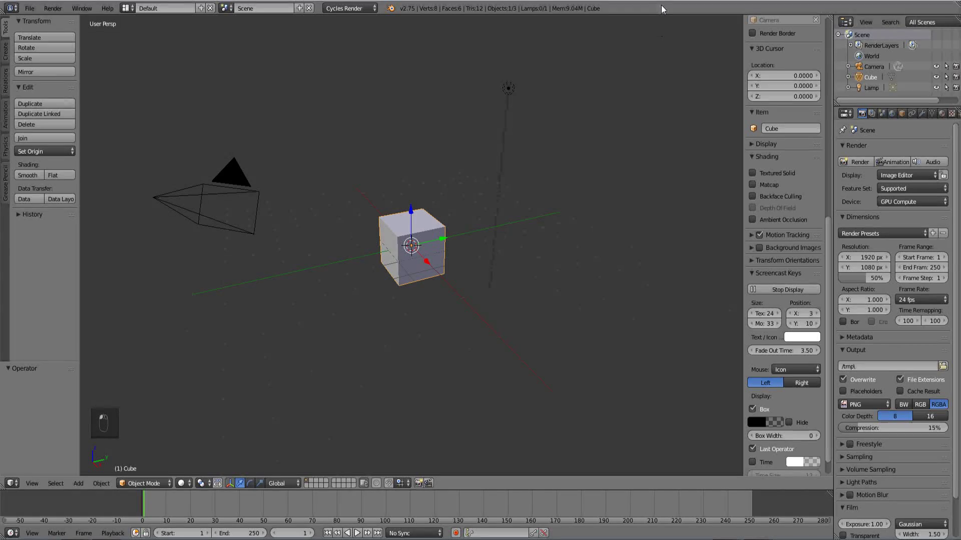
- Delete the default cube and add an icosphere with 4 subdivisions in its place
key("x")
left_click(405, 303)
key("shift+a")
mouse_move(405, 303)
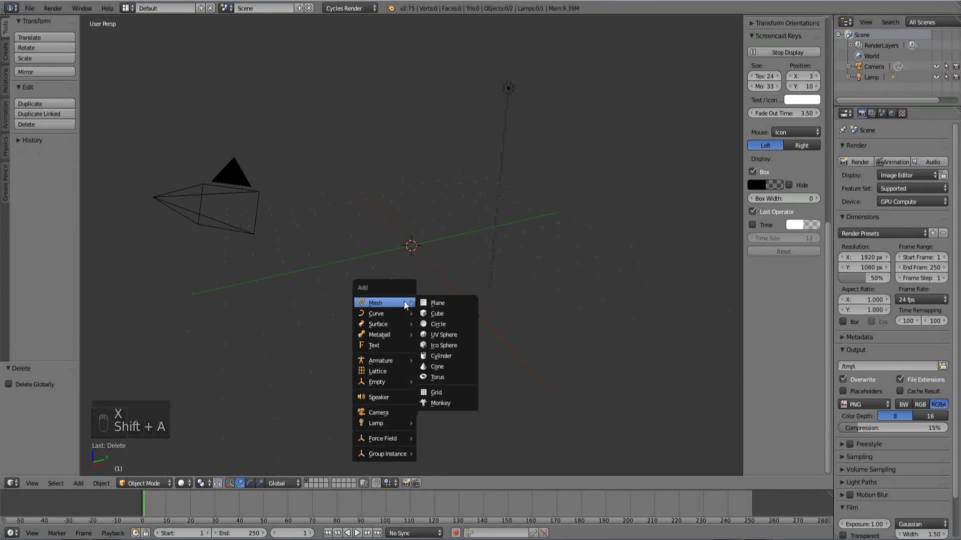
left_click(447, 346)
scroll(426, 267, "up", 3)
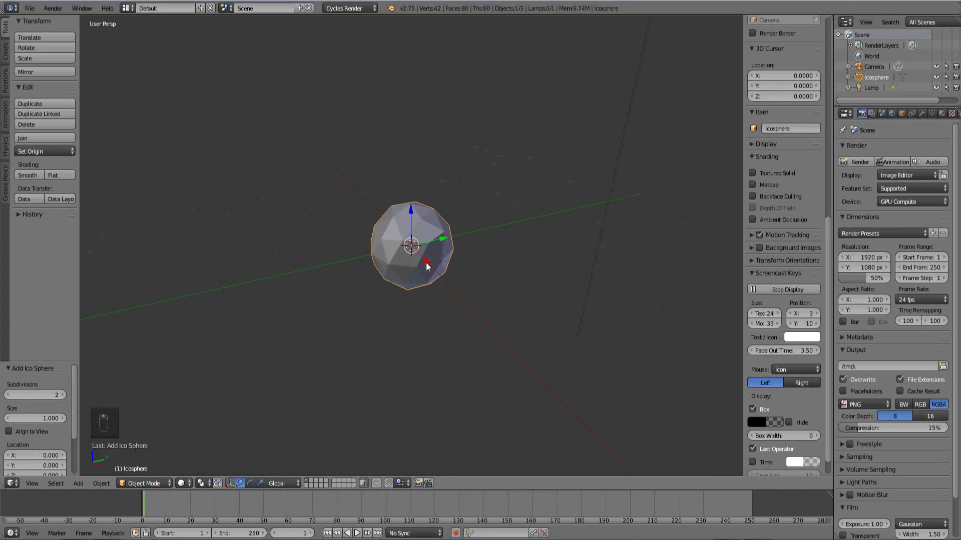
left_click(64, 396)
left_click(64, 395)
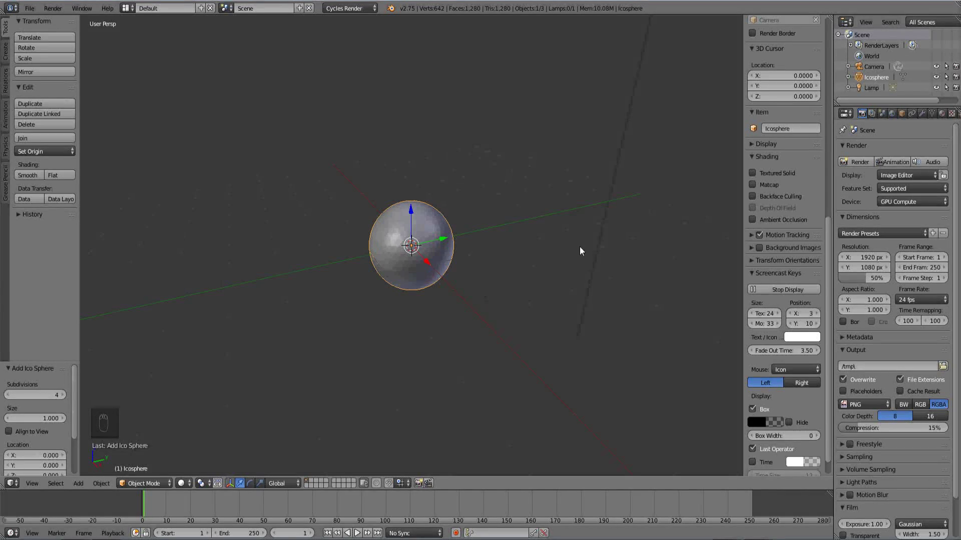
scroll(861, 113, "down", 4)
- Add a particle system to the icosphere emitting 1280 particles
left_click(895, 114)
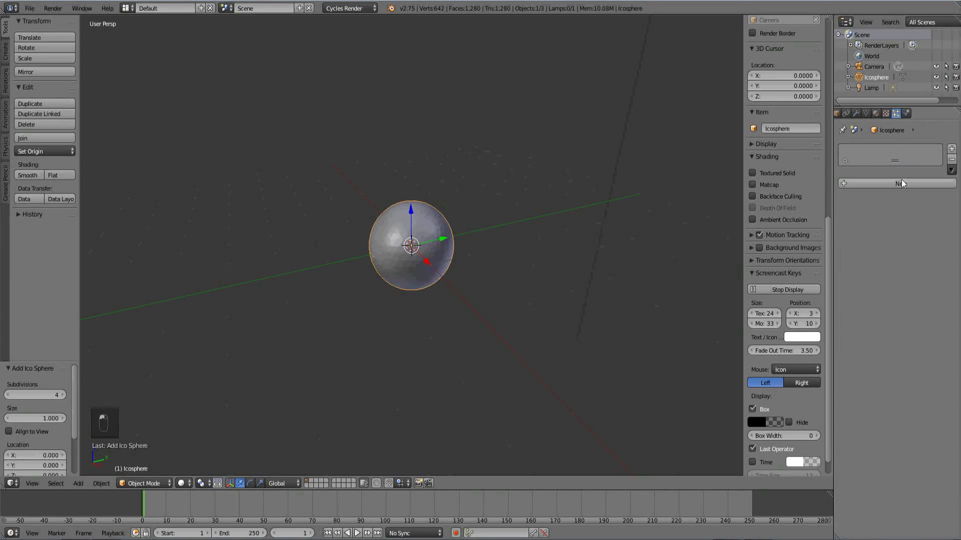
left_click(944, 149)
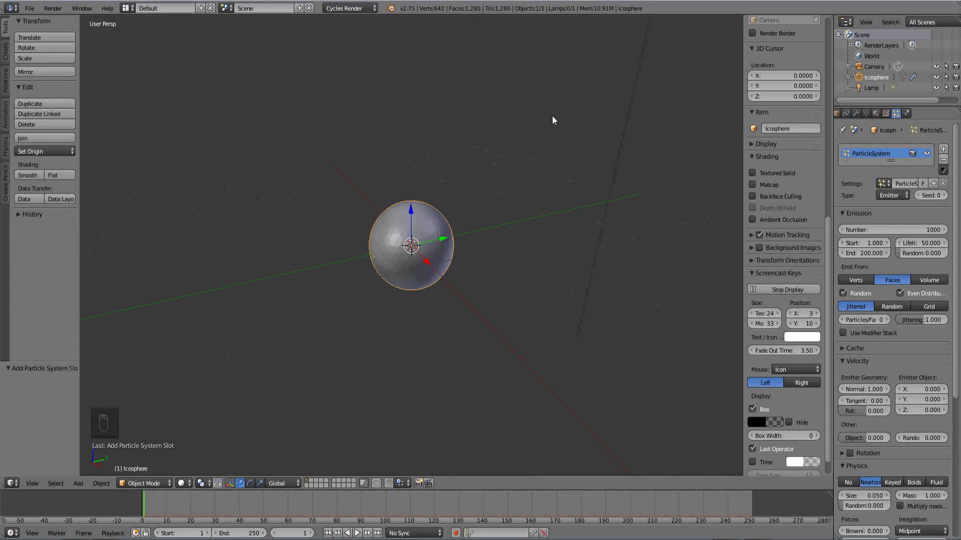
left_click(901, 230)
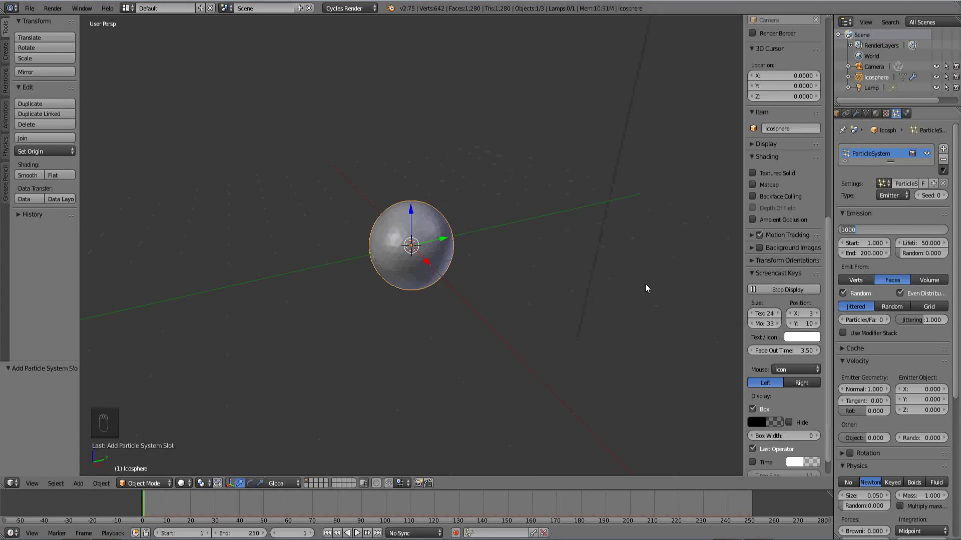
type("1")
key("Return")
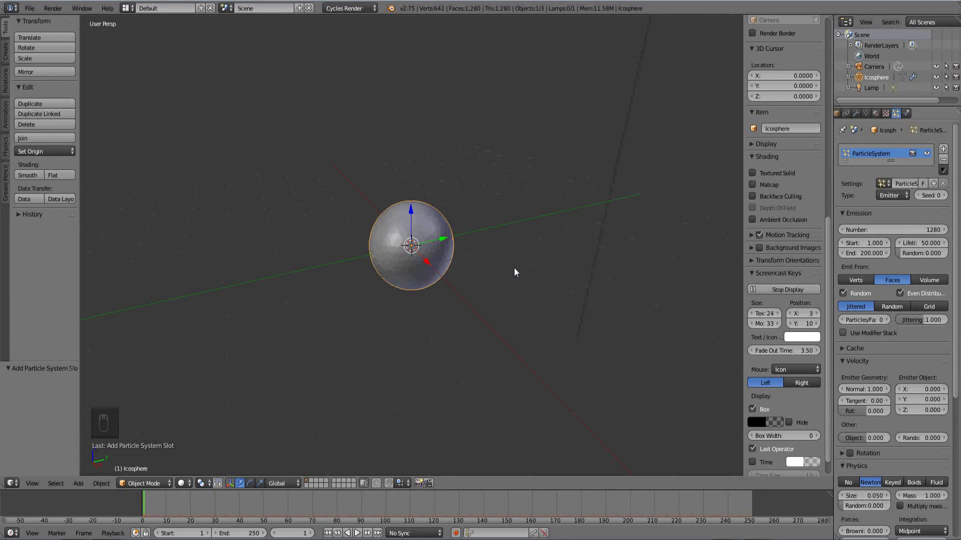
- Start particle emission at frame 5 with a particle lifetime of 100
left_click(866, 243)
type("5")
key("Return")
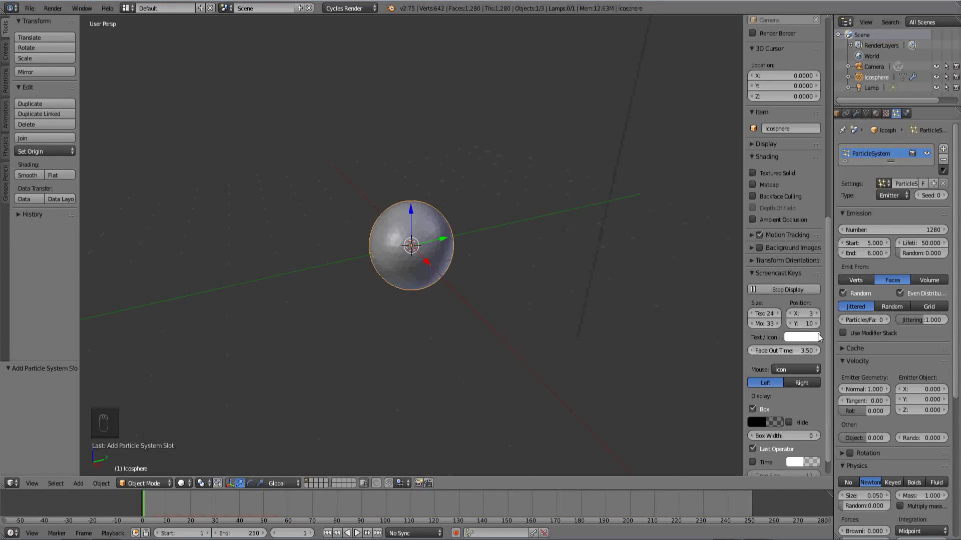
left_click(922, 244)
type("100")
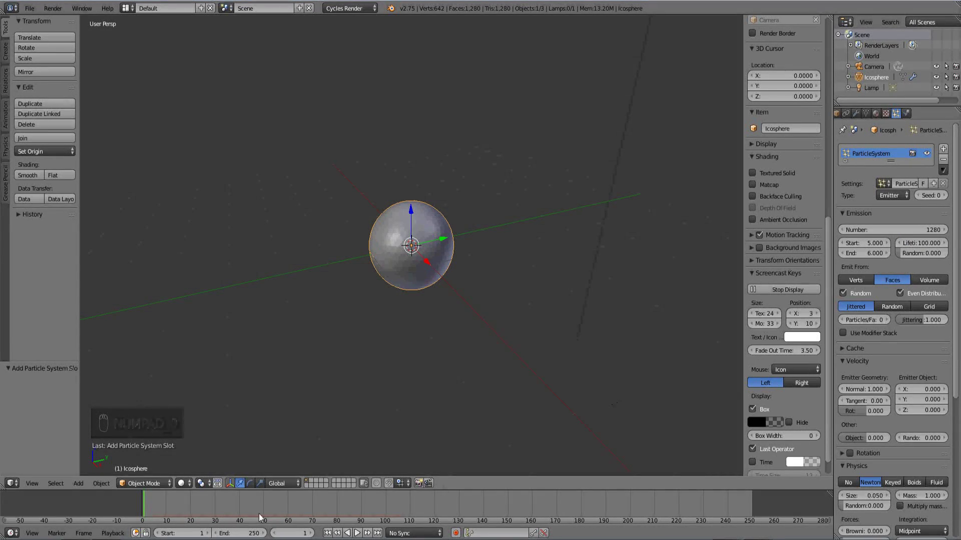
- Set the scene's end frame to 100
left_click(240, 533)
type("100")
key("Return")
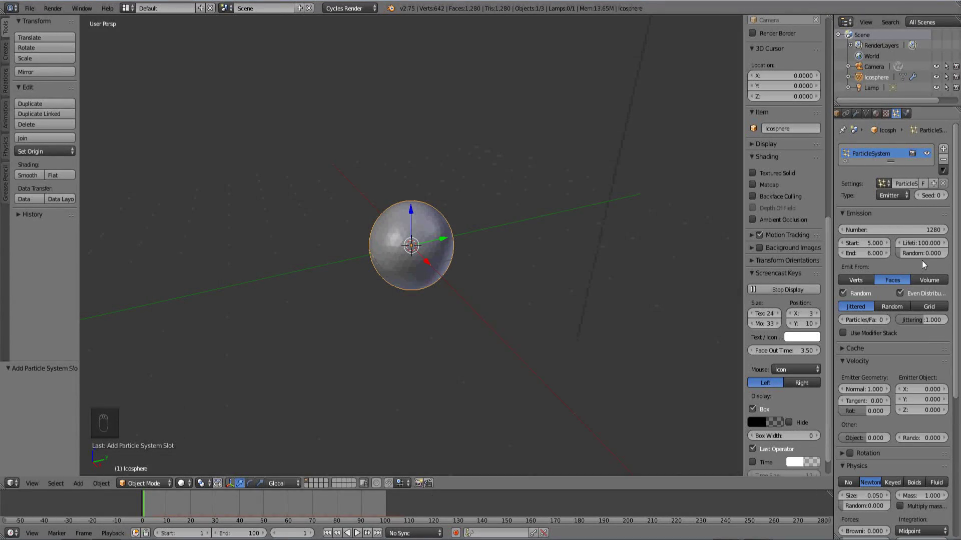
- Emit particles randomly, raise normal velocity to 3.450 and enable particle rotation, then preview
left_click(890, 307)
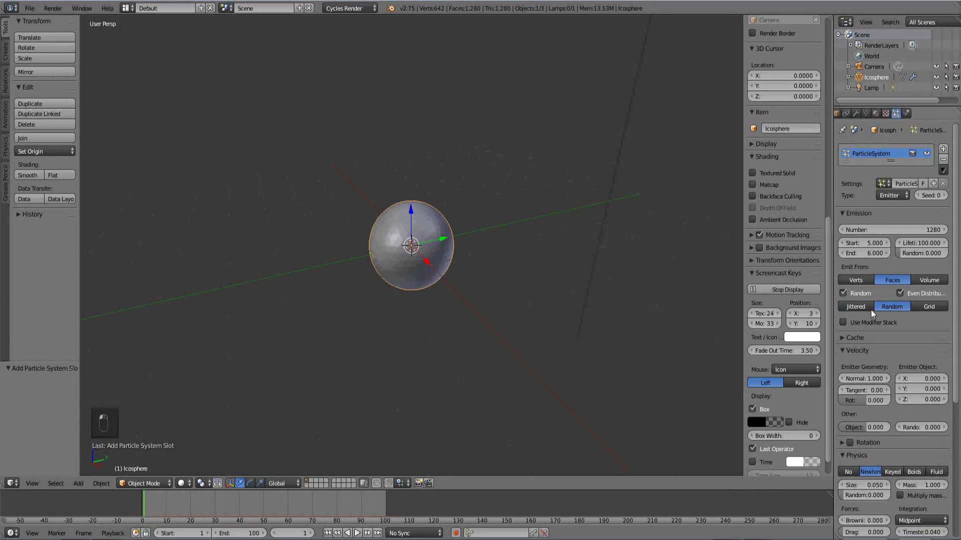
scroll(867, 382, "down", 5)
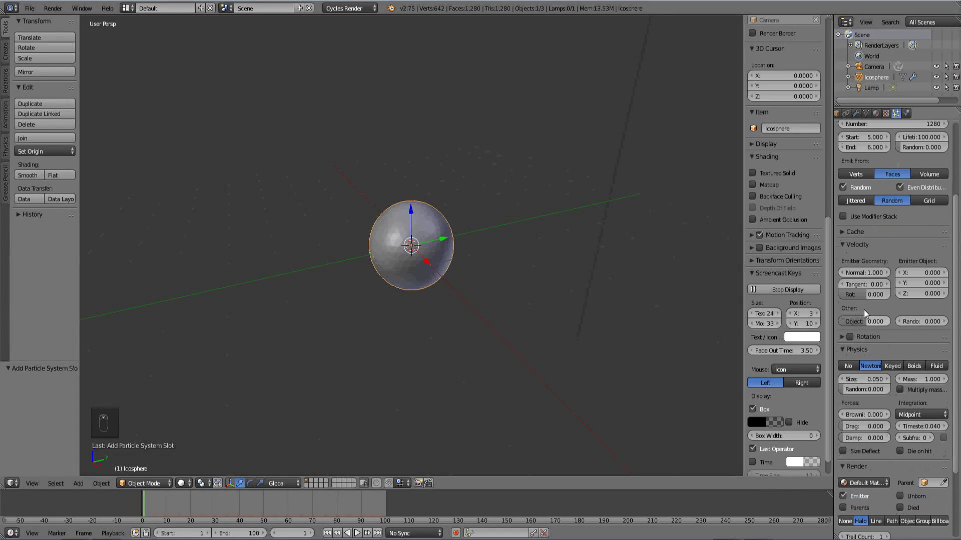
left_click_drag(14, 279, 861, 274)
scroll(882, 359, "down", 3)
left_click(844, 273)
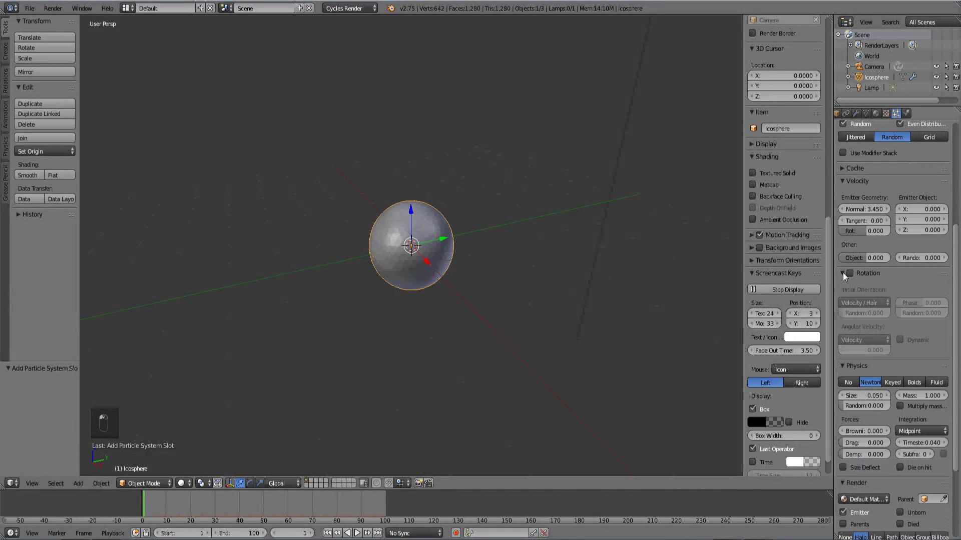
left_click(851, 274)
scroll(855, 310, "down", 2)
scroll(852, 295, "down", 3)
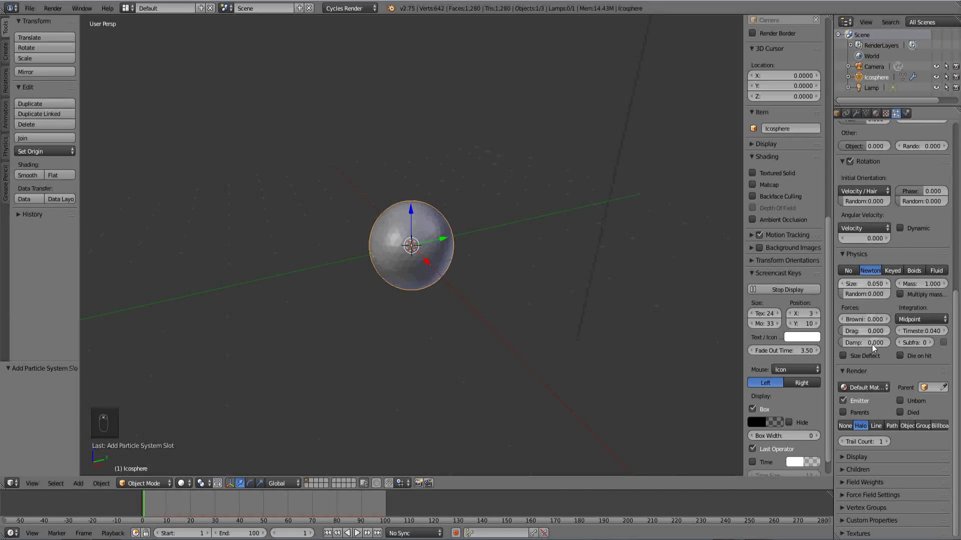
key("alt+a")
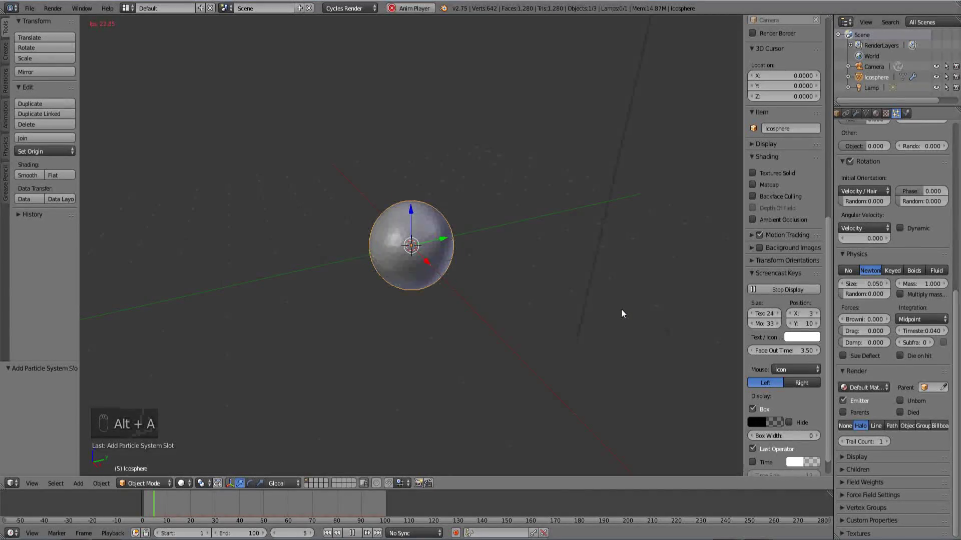
key("Escape")
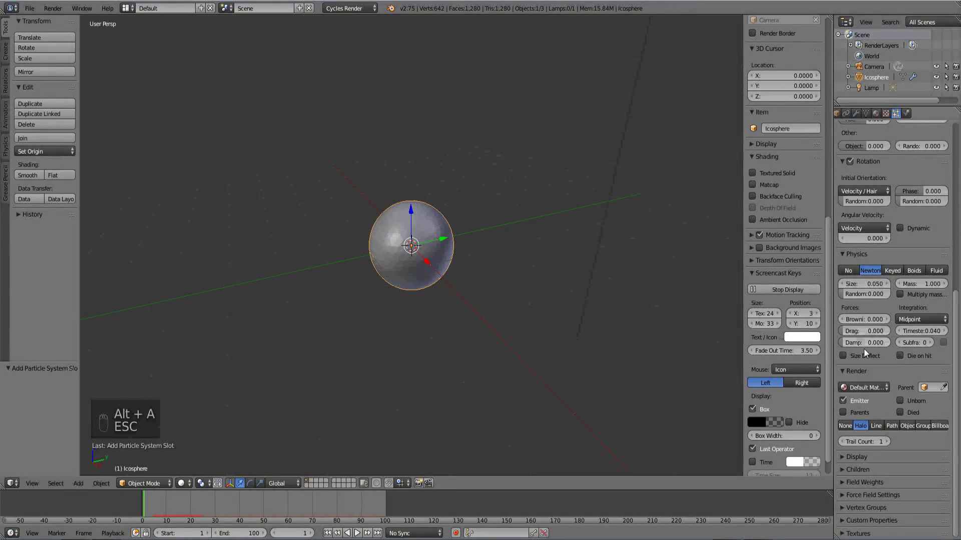
- Lower the particle mass to 0.790 and preview the emission
left_click(900, 286)
left_click(900, 286)
left_click(900, 286)
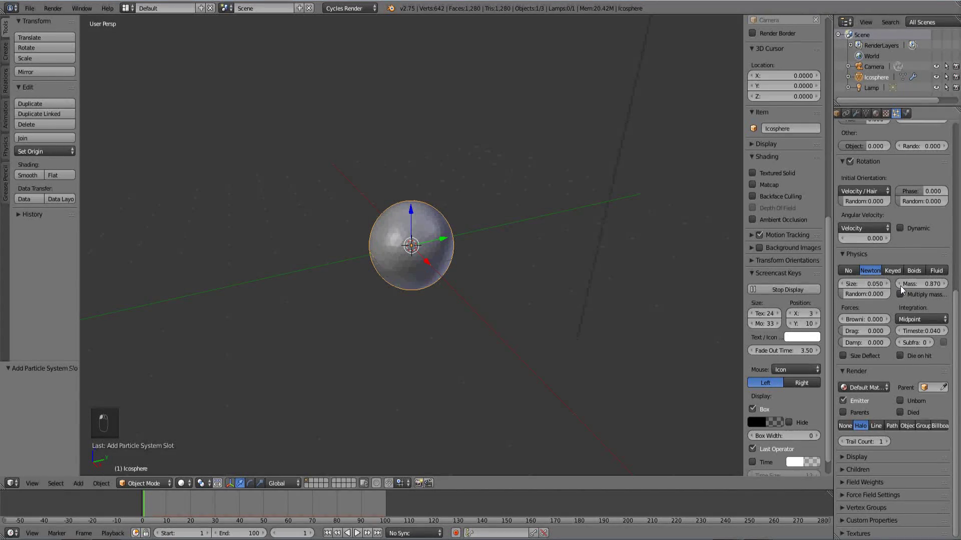
left_click(900, 287)
left_click(900, 286)
left_click(899, 287)
key("alt+a")
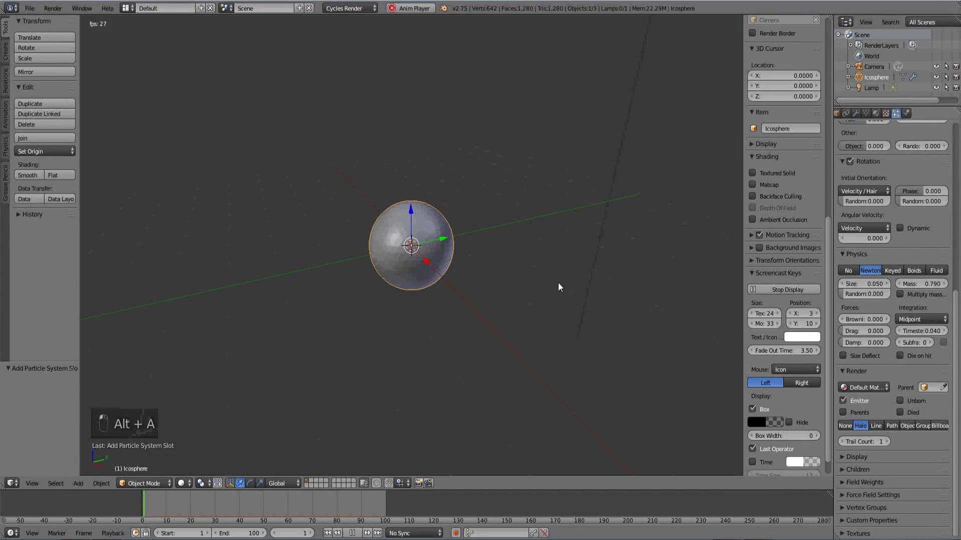
key("Escape")
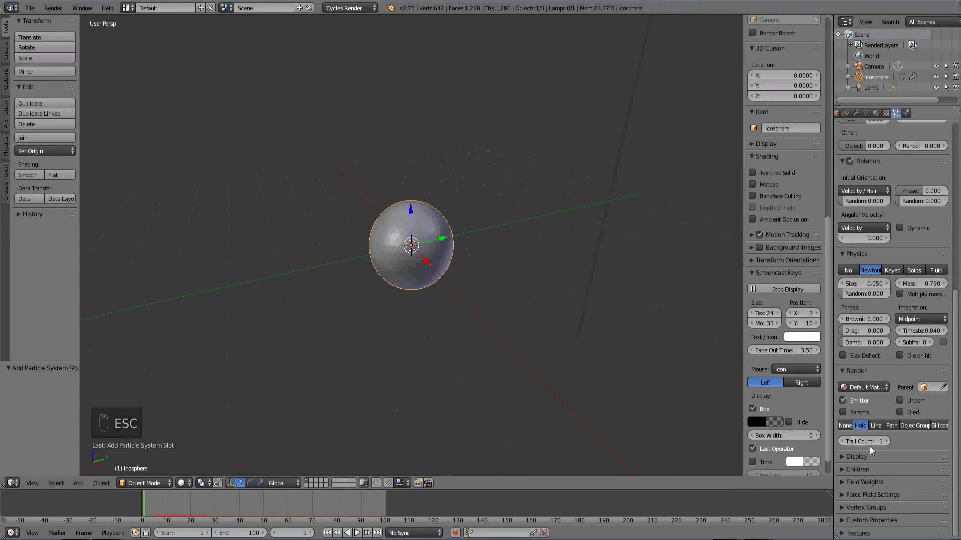
- Set particle rendering to None and preview the animation
left_click(845, 426)
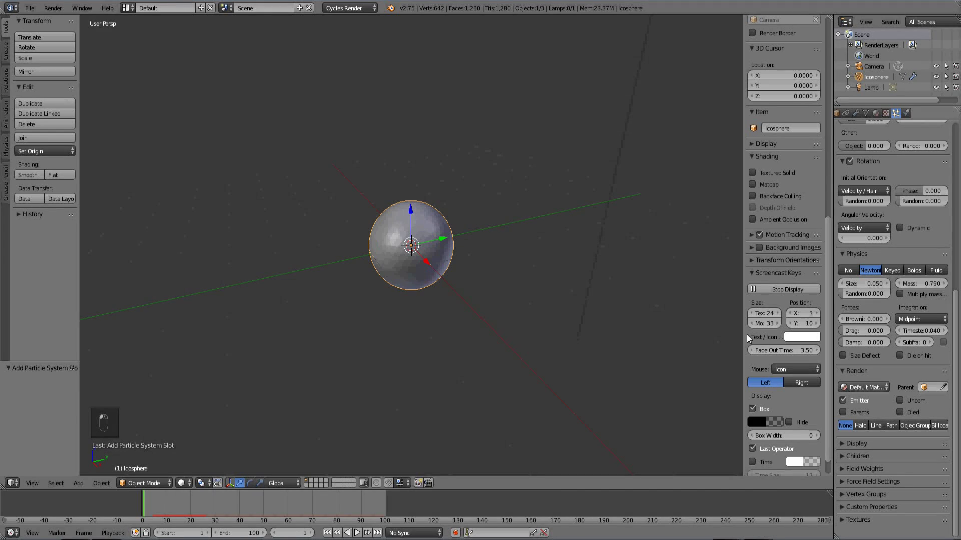
key("alt+a")
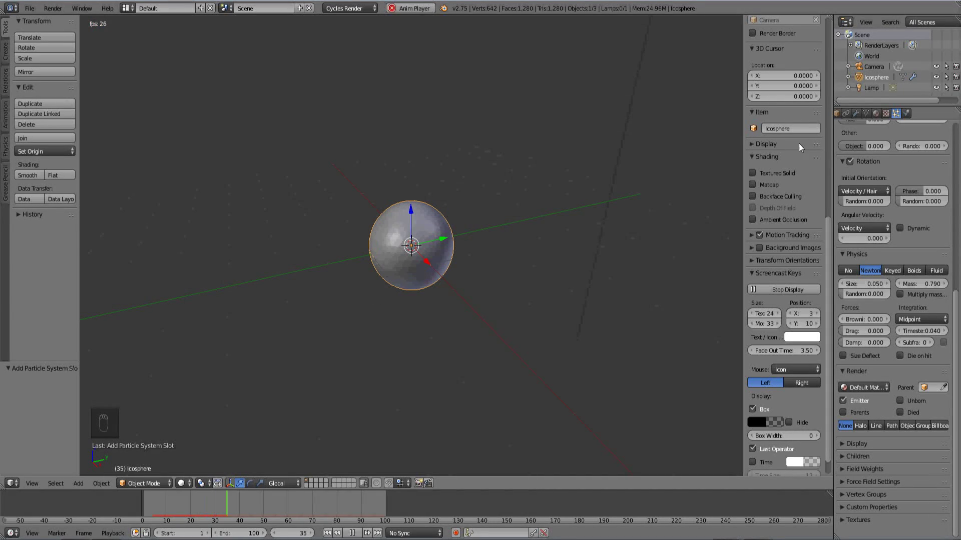
key("Escape")
- Add an Explode modifier to the icosphere and preview it shattering
left_click(875, 114)
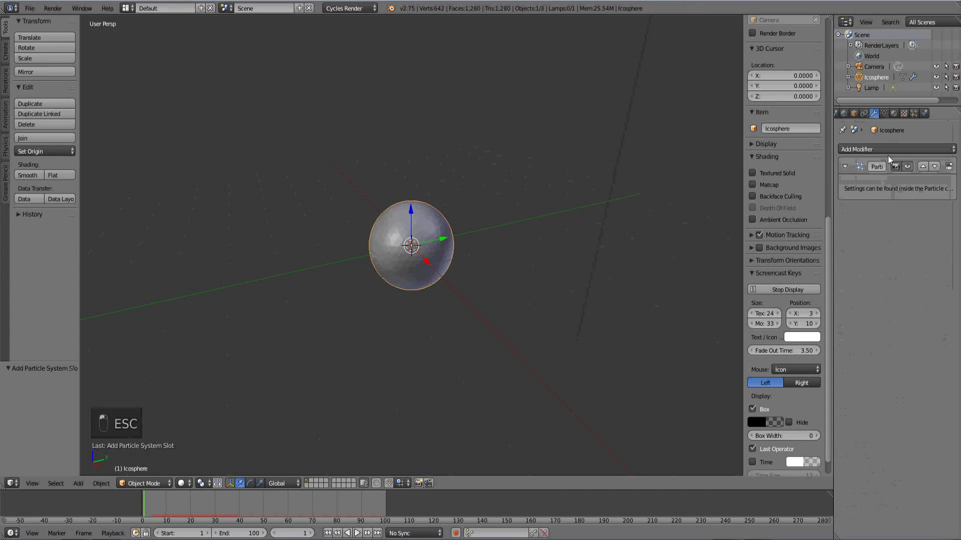
left_click(891, 149)
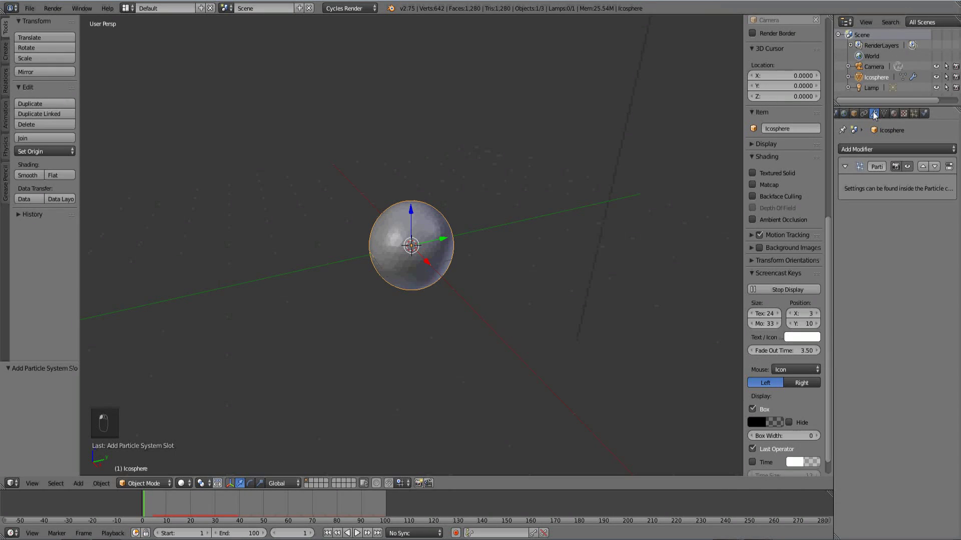
left_click(873, 149)
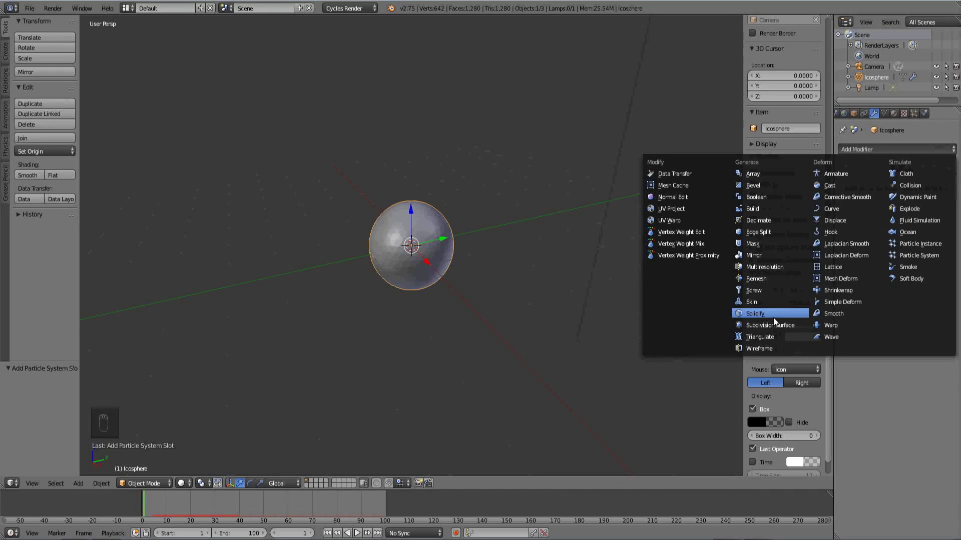
left_click(906, 208)
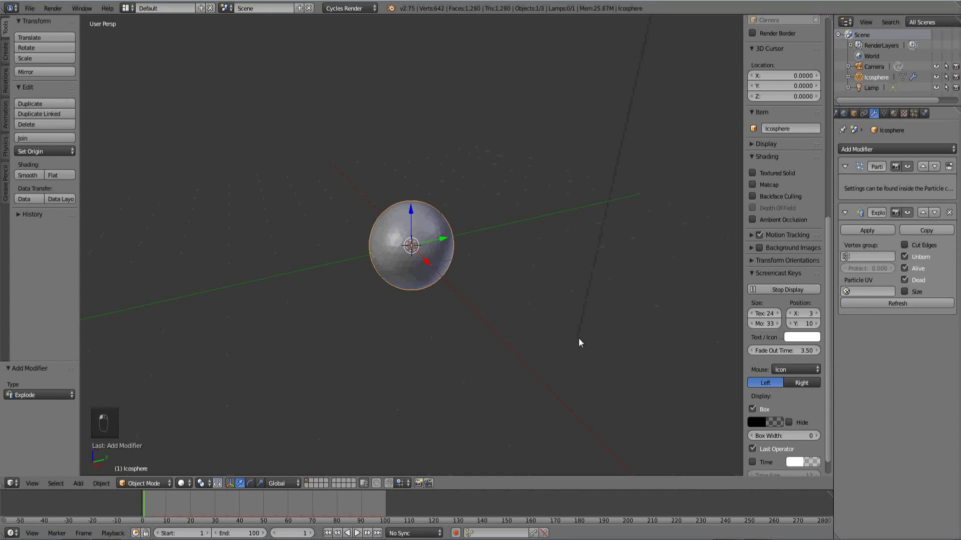
key("alt+a")
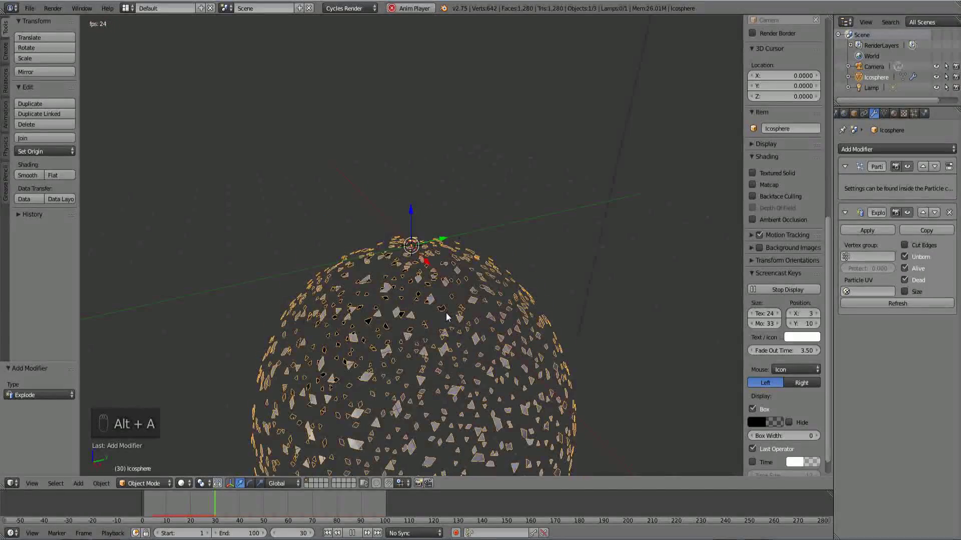
key("Escape")
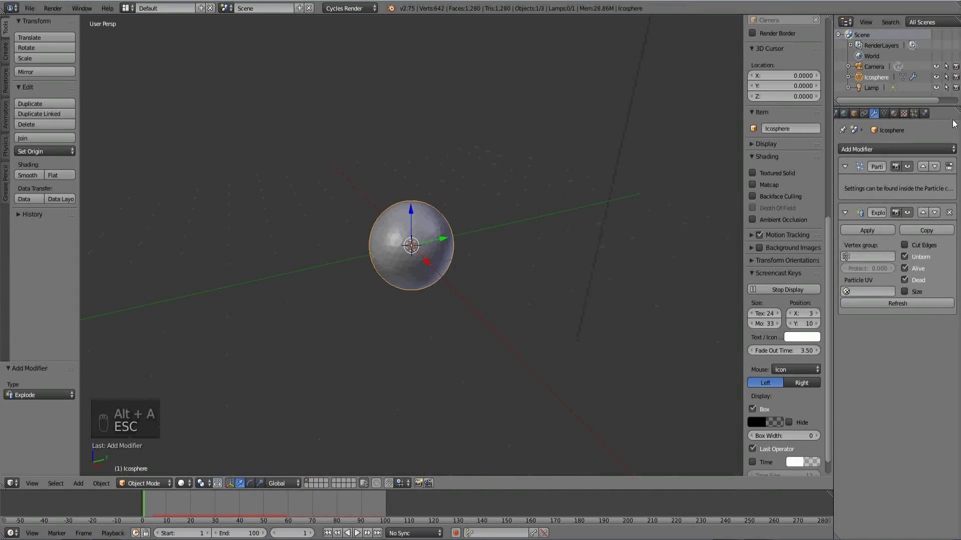
- Lower the particles' Gravity field weight to 0.219 and preview the slower fall
left_click(924, 114)
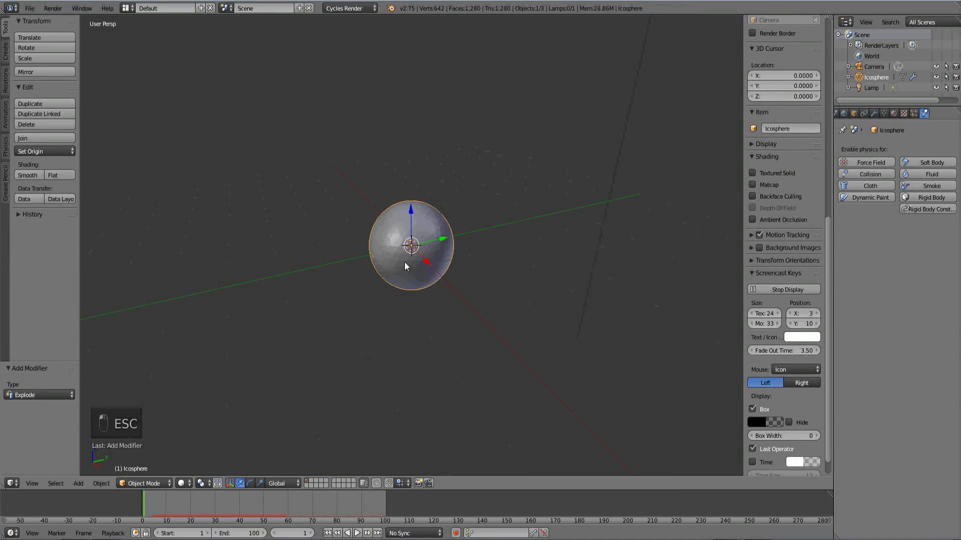
left_click(913, 115)
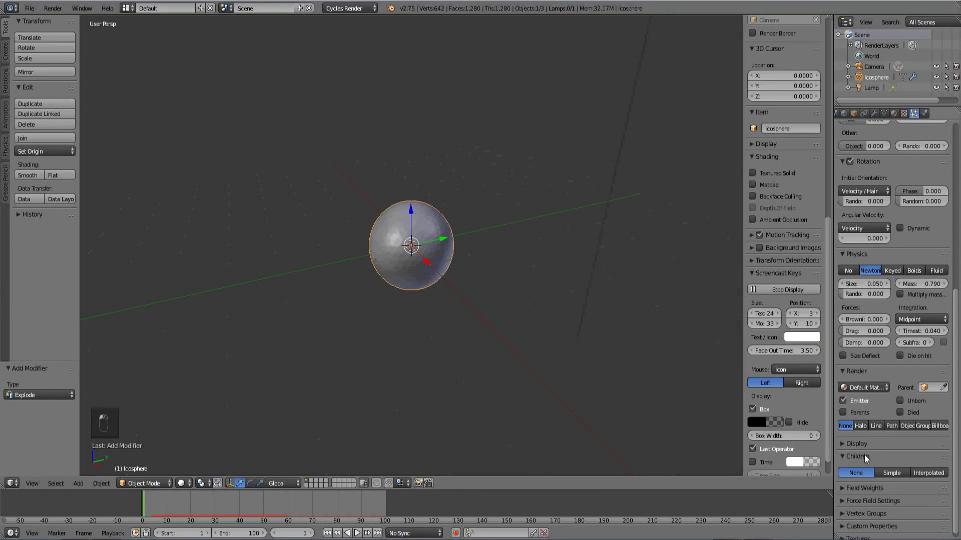
left_click(864, 470)
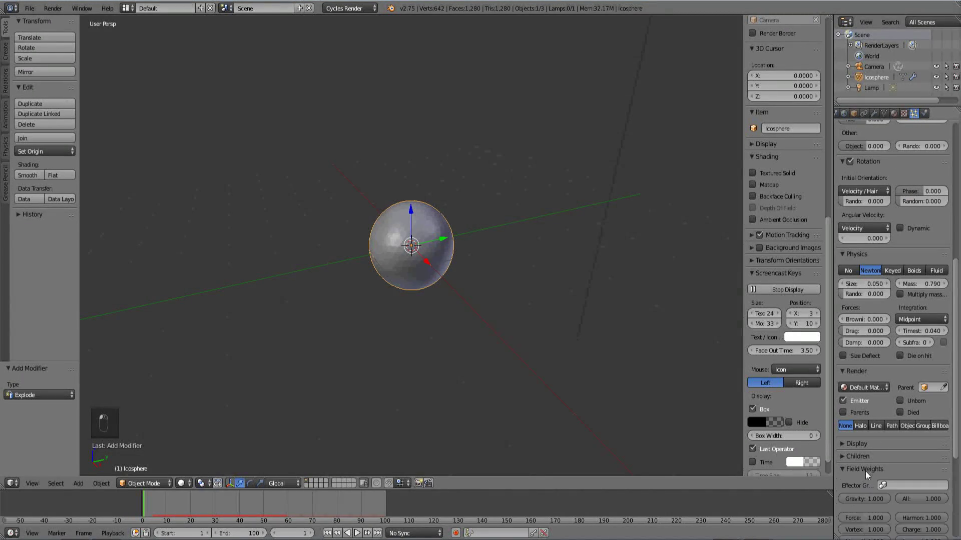
scroll(869, 466, "down", 5)
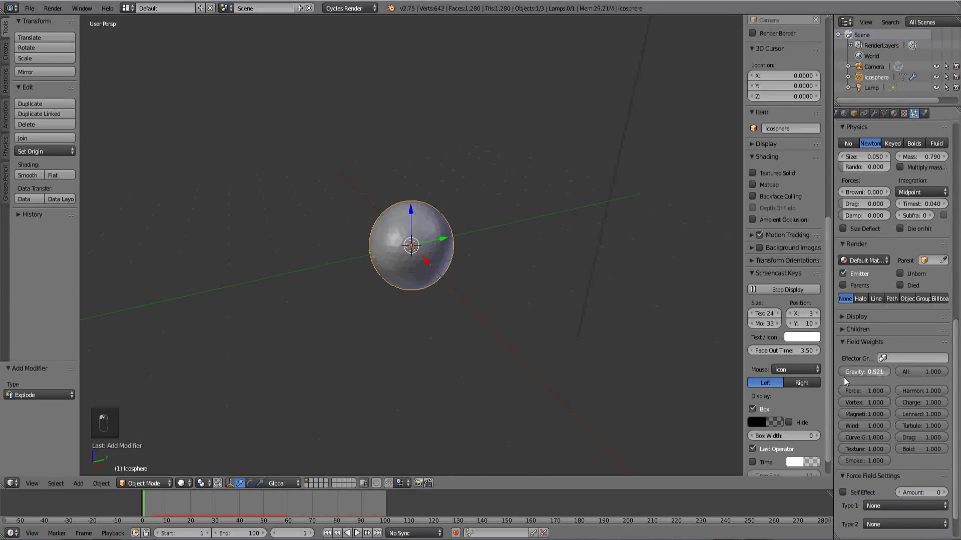
left_click_drag(844, 378, 833, 379)
key("alt+a")
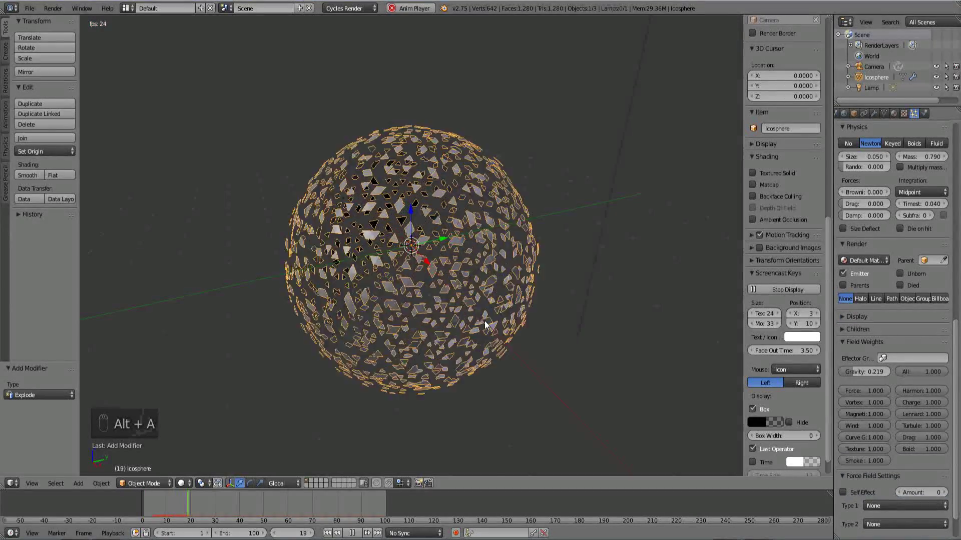
key("Escape")
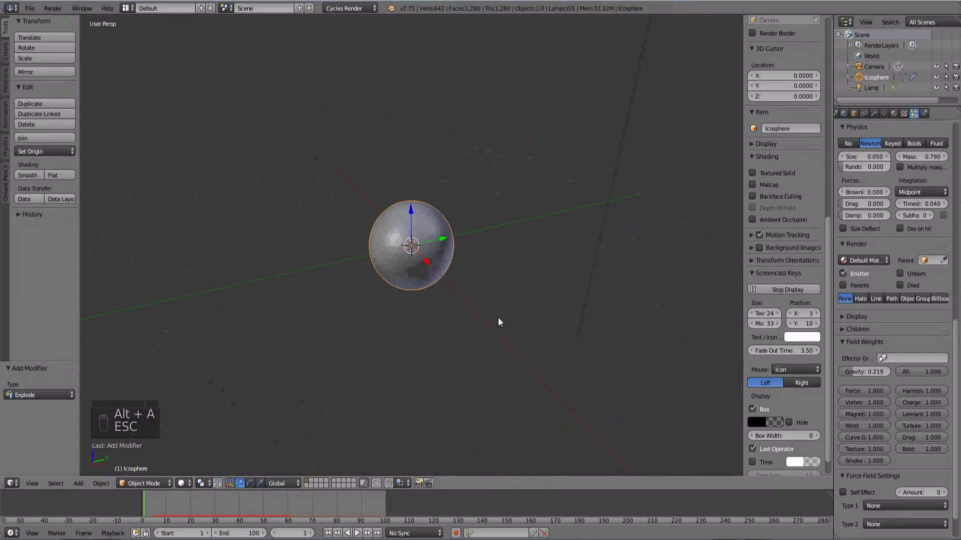
- Tune particle physics to Brownian force 0.400 and mass 0.110, previewing after each change
scroll(856, 244, "up", 7)
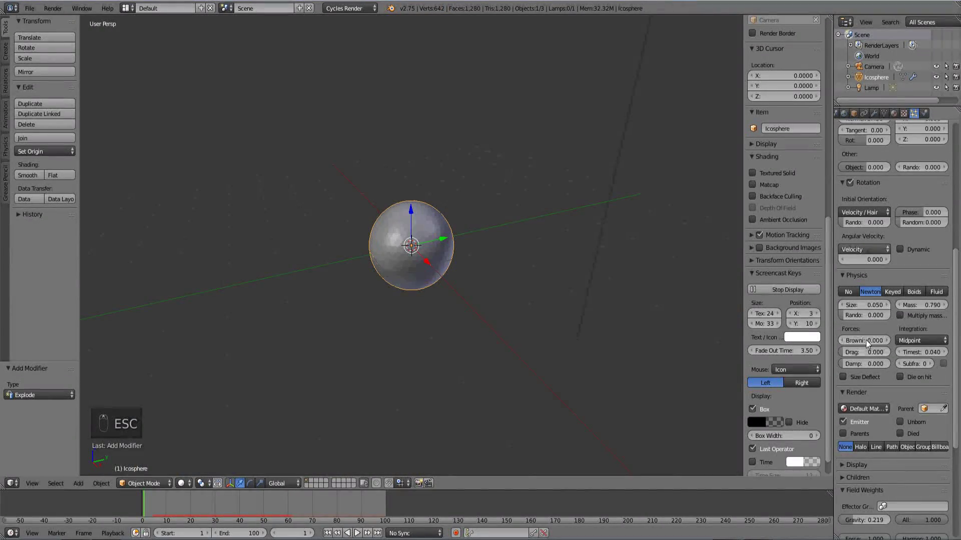
left_click_drag(866, 340, 915, 340)
key("alt+a")
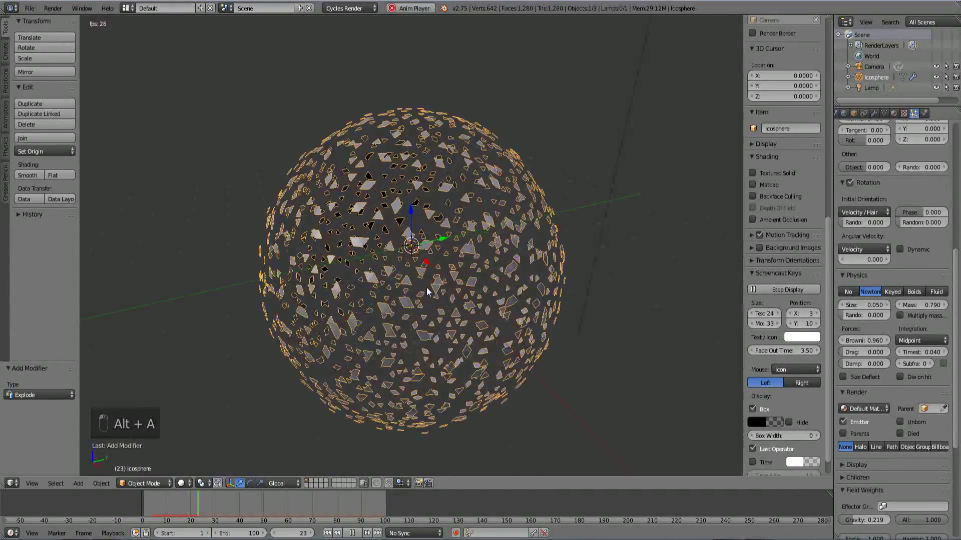
key("Escape")
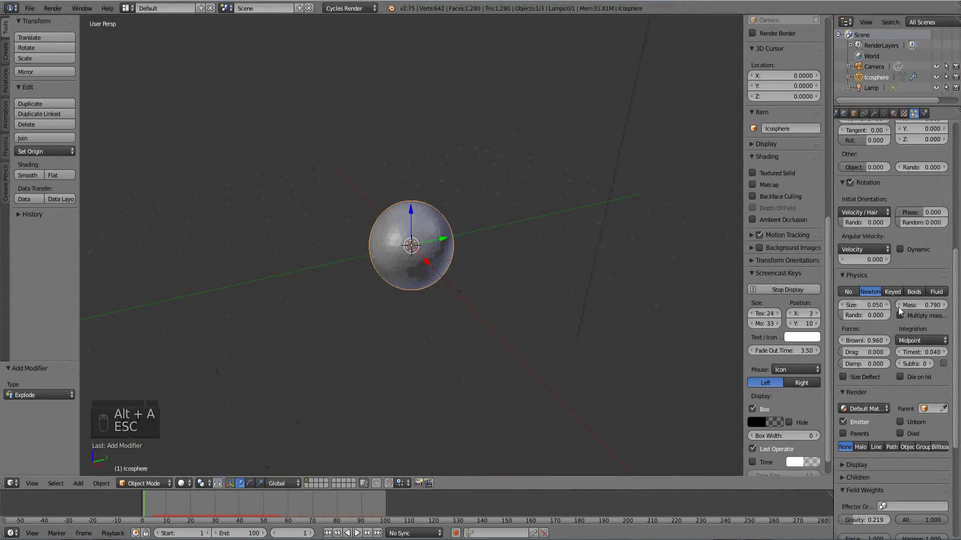
left_click_drag(922, 307, 841, 317)
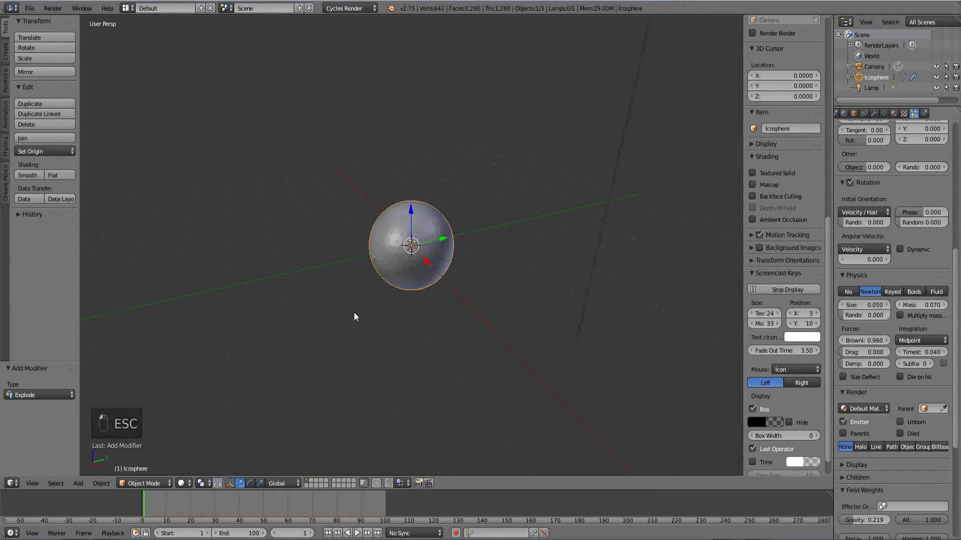
key("alt+a")
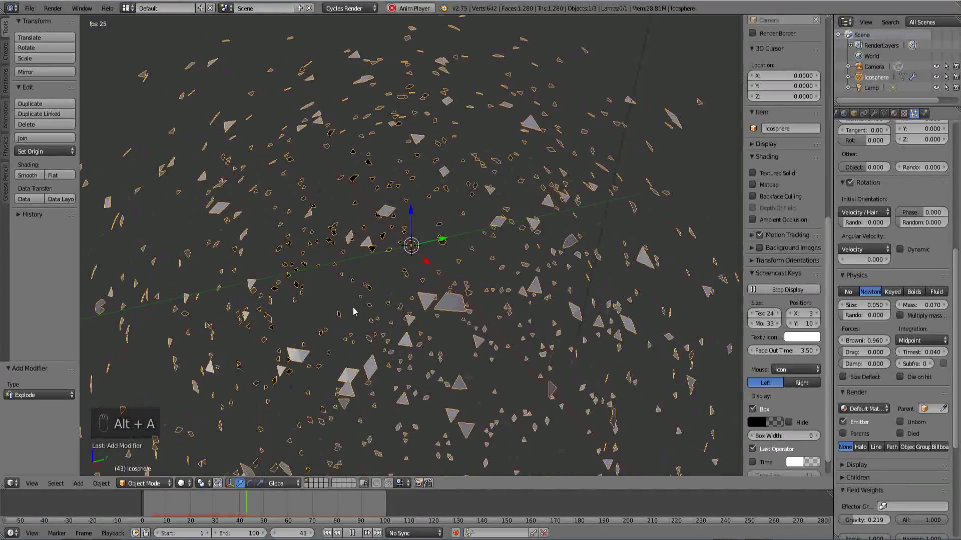
key("Escape")
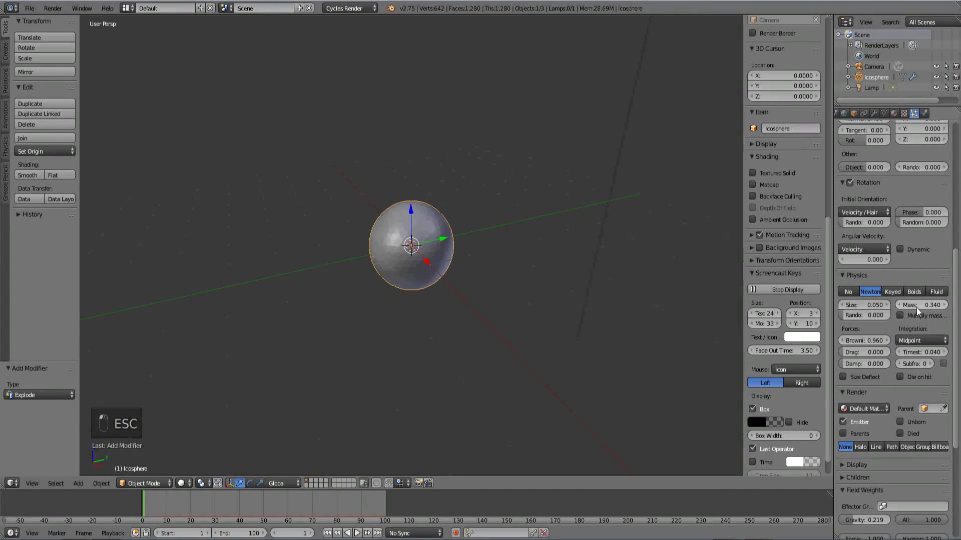
left_click_drag(912, 307, 876, 307)
mouse_move(860, 341)
left_mouse_down()
mouse_move(843, 344)
mouse_move(858, 341)
left_mouse_up()
key("alt+a")
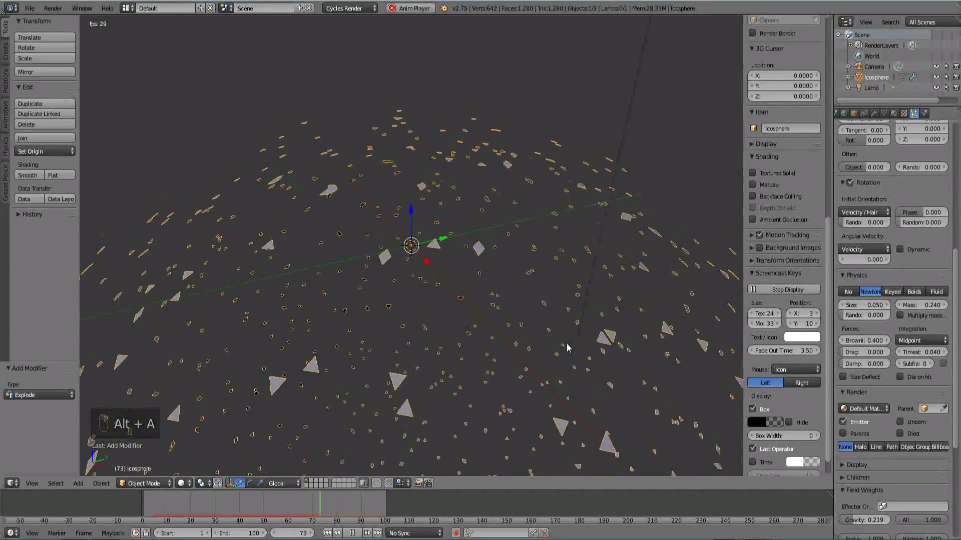
key("Escape")
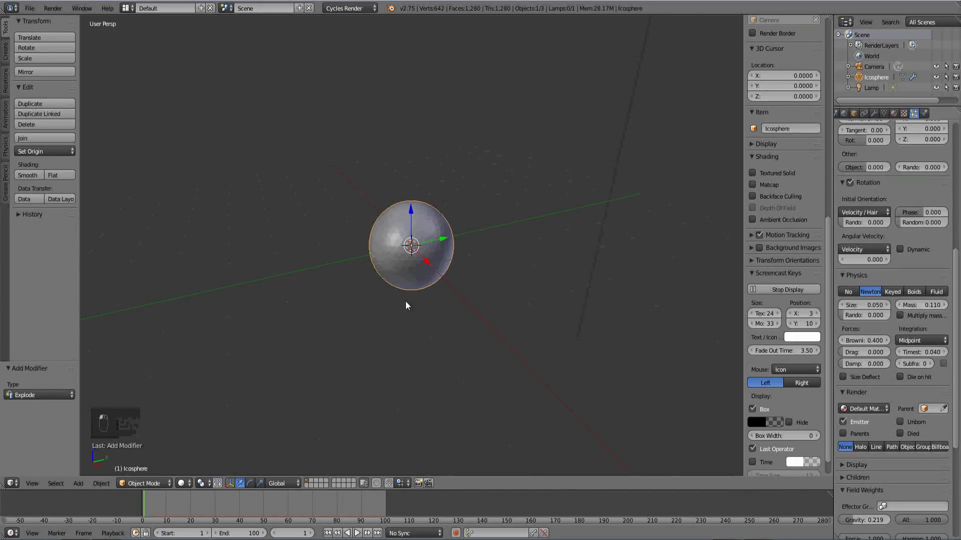
key("alt+a")
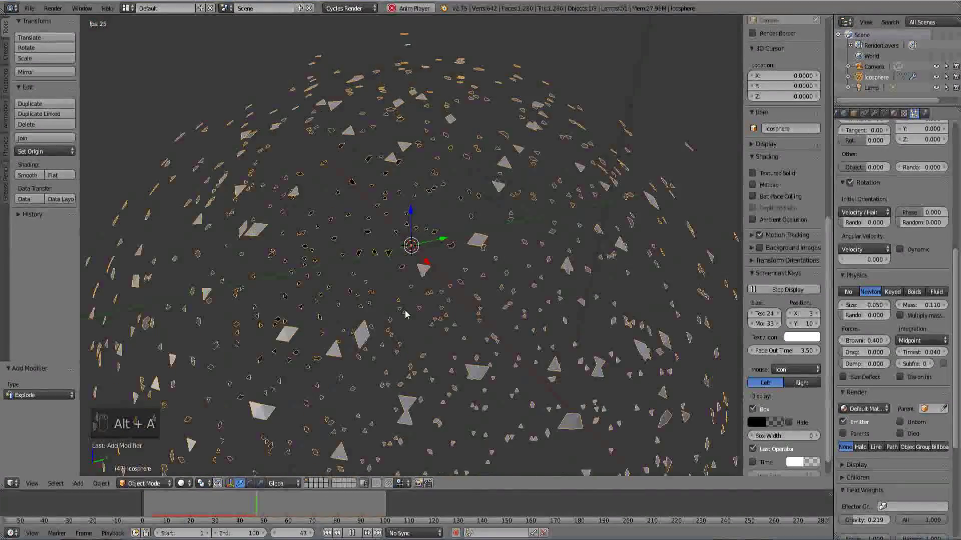
key("Escape")
- Add a plane, scale it up to 2.525 and lower it beneath the icosphere as a floor
scroll(866, 435, "down", 5)
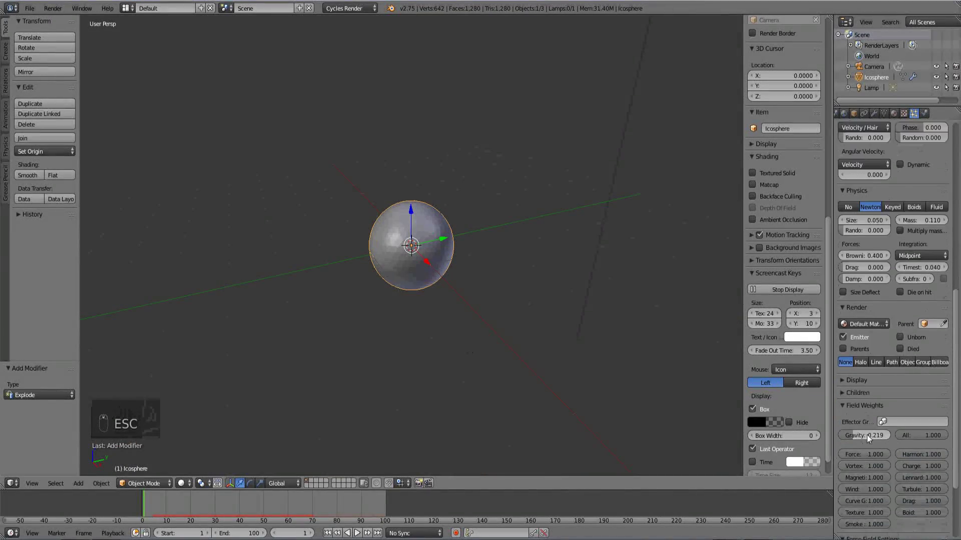
key("shift+a")
mouse_move(517, 349)
left_click(553, 349)
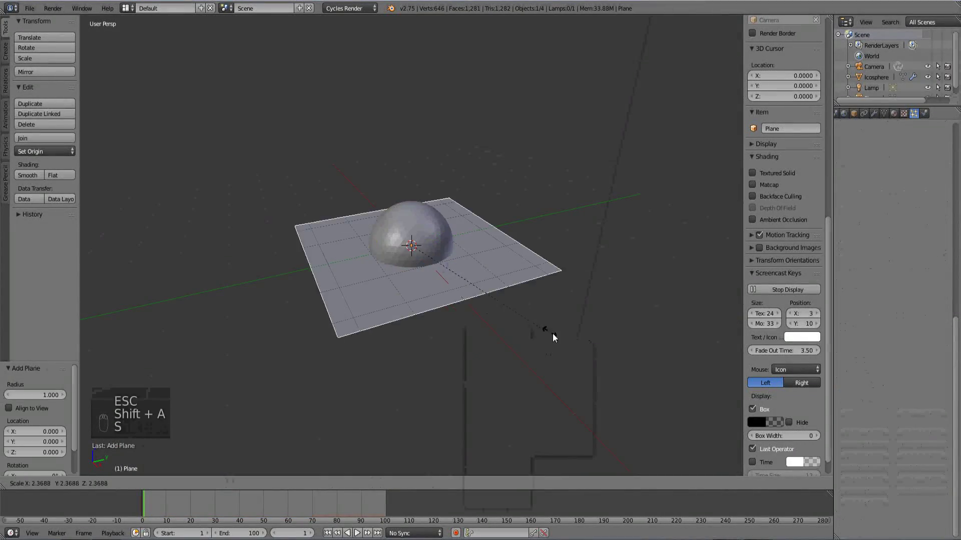
key("s")
left_click(443, 262)
right_click(434, 210)
key("g")
key("z")
left_click(413, 126)
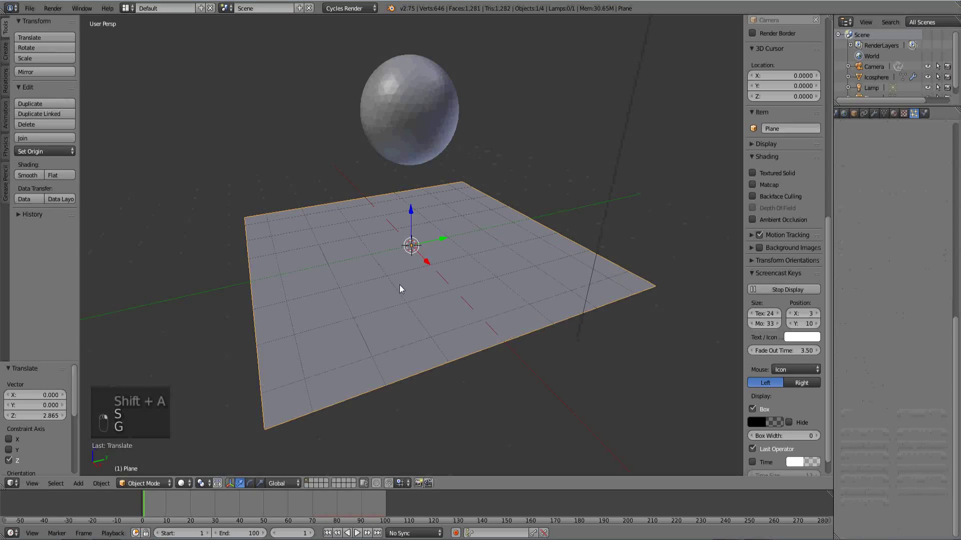
key("s")
left_click(467, 276)
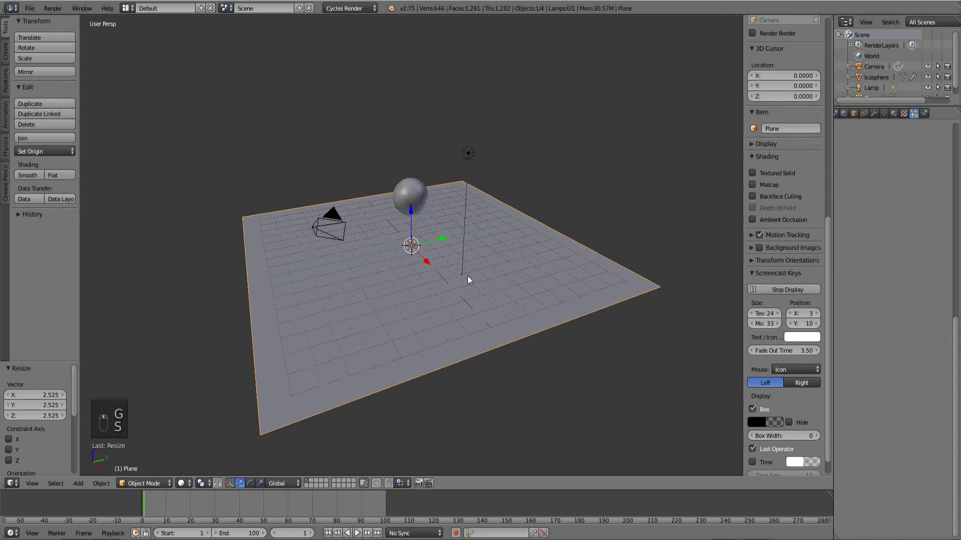
key("KP_1")
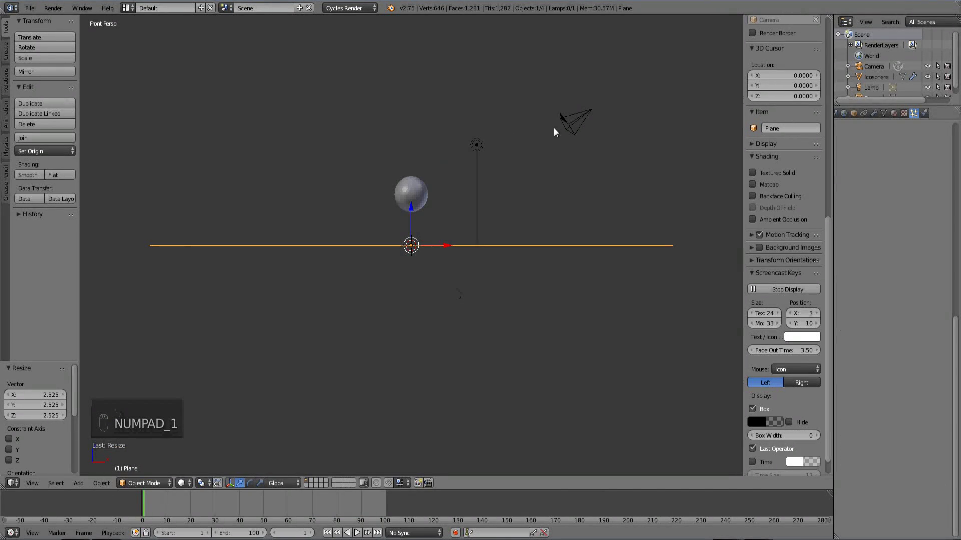
- Align the camera to the front view, then pull it back, raise it and dolly toward the sphere
key("KP_1")
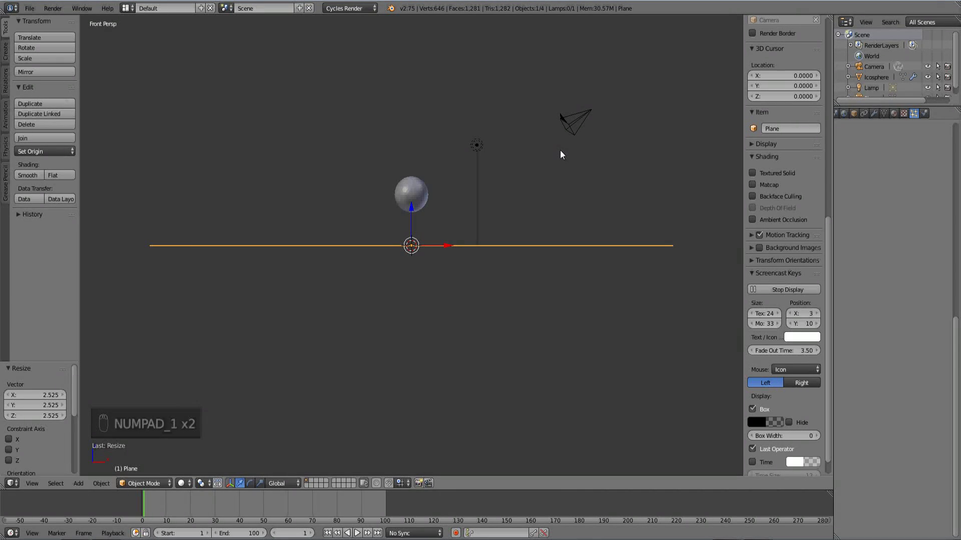
key("ctrl+alt+KP_0")
right_click(560, 150)
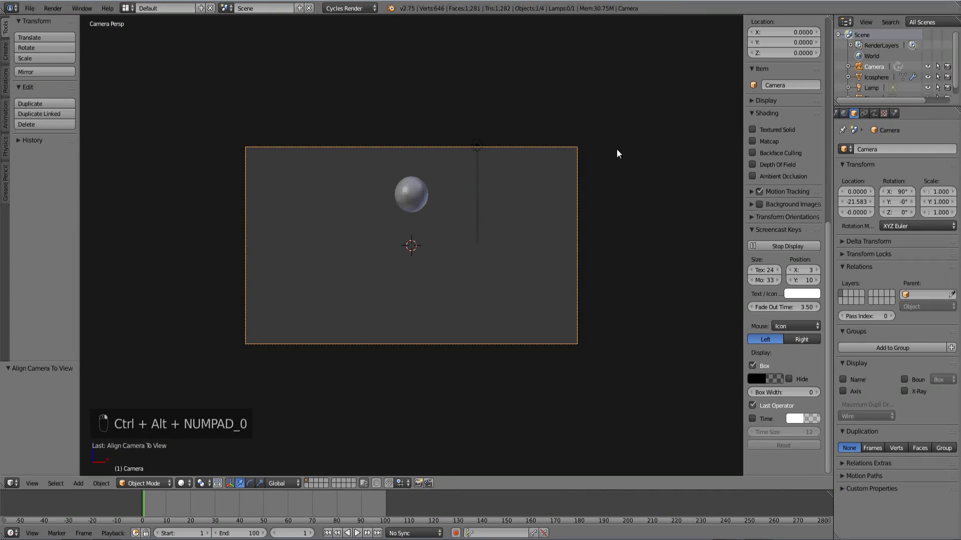
key("g")
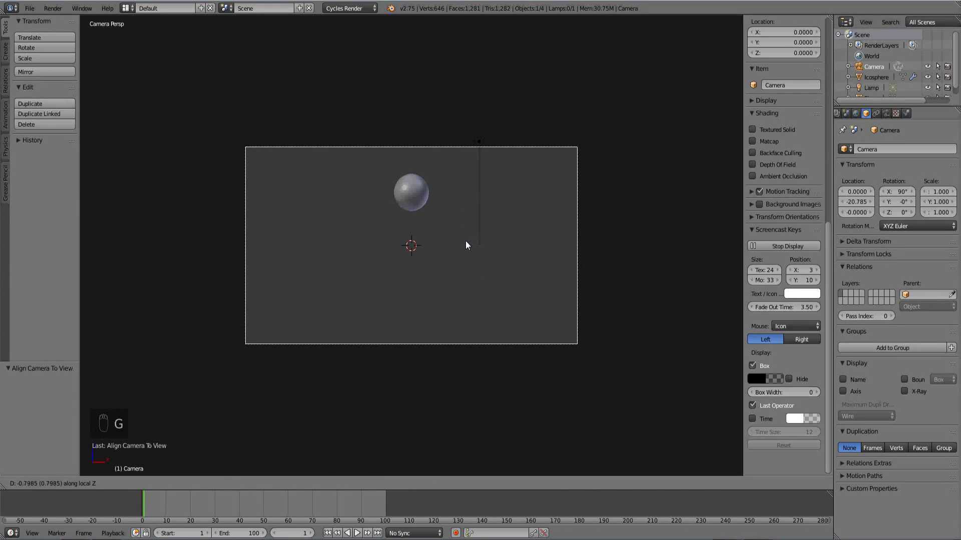
left_click(462, 213)
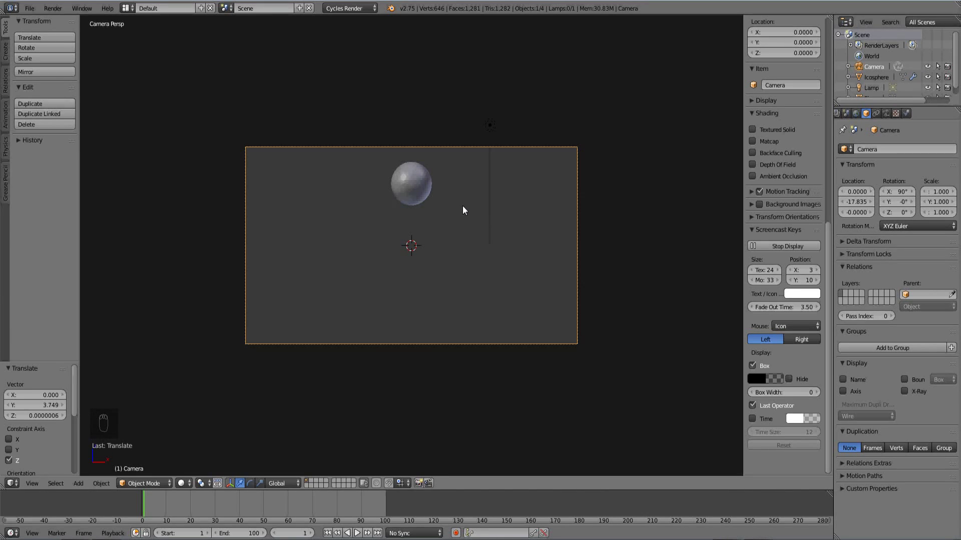
key("g")
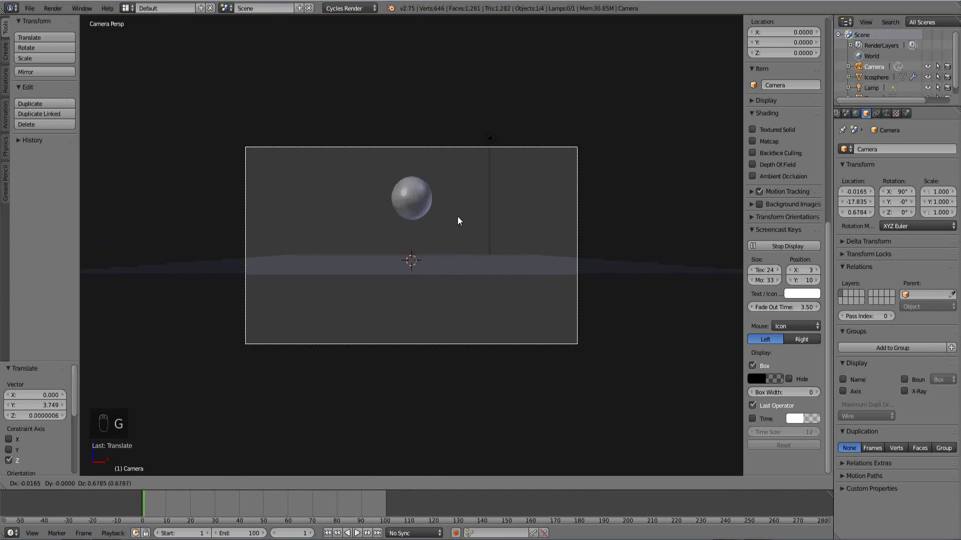
left_click(455, 160)
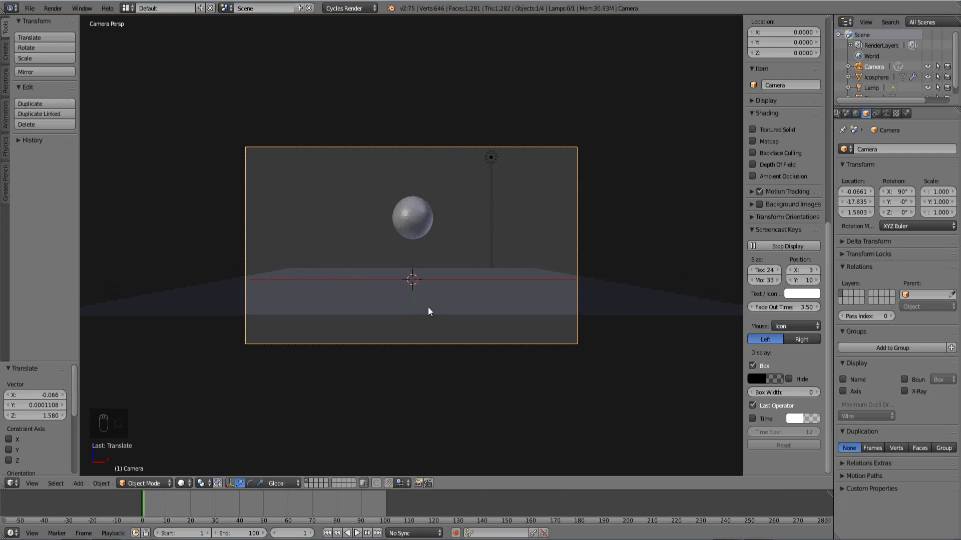
key("g")
left_click(431, 259)
key("g")
middle_click(430, 266)
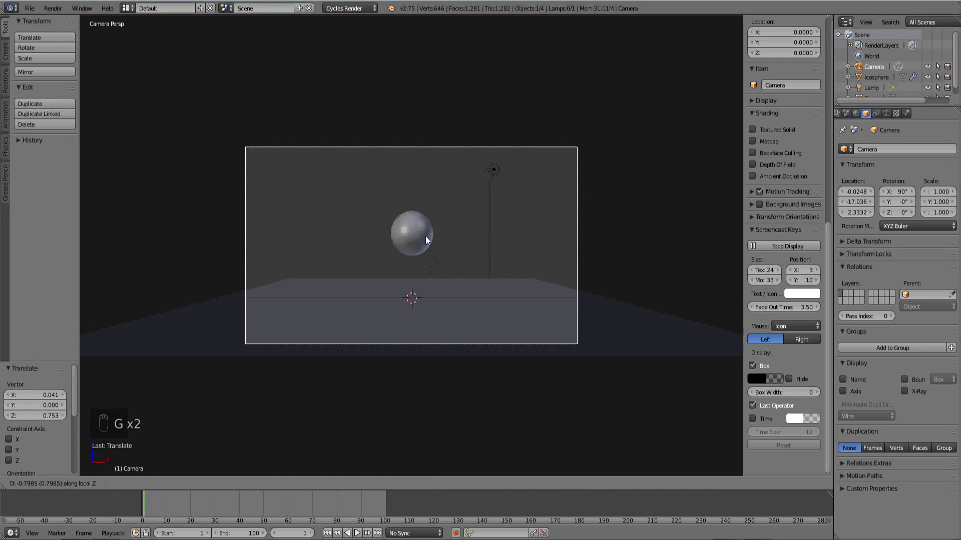
left_click(422, 220)
- Tilt the camera and nudge it until it frames the sphere above the floor plane
key("g")
key("r")
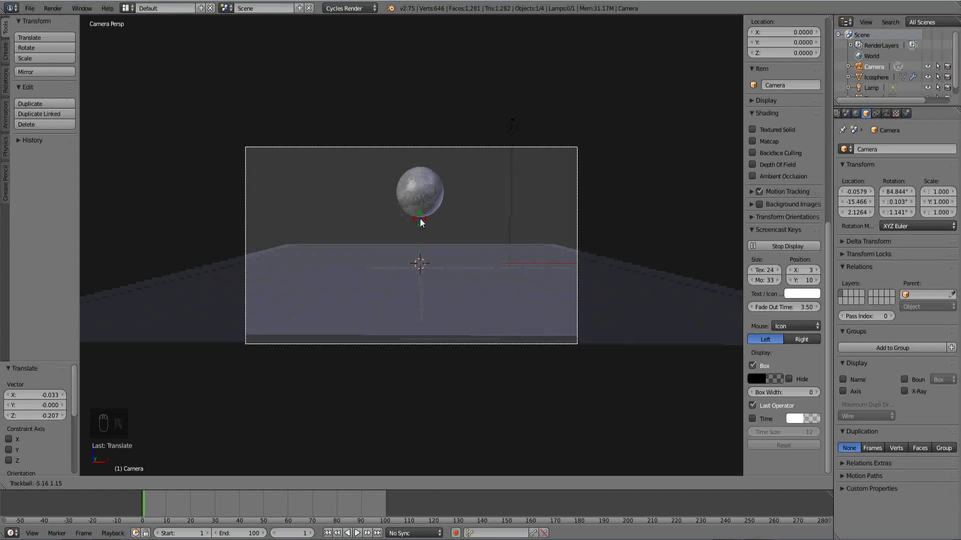
left_click(420, 218)
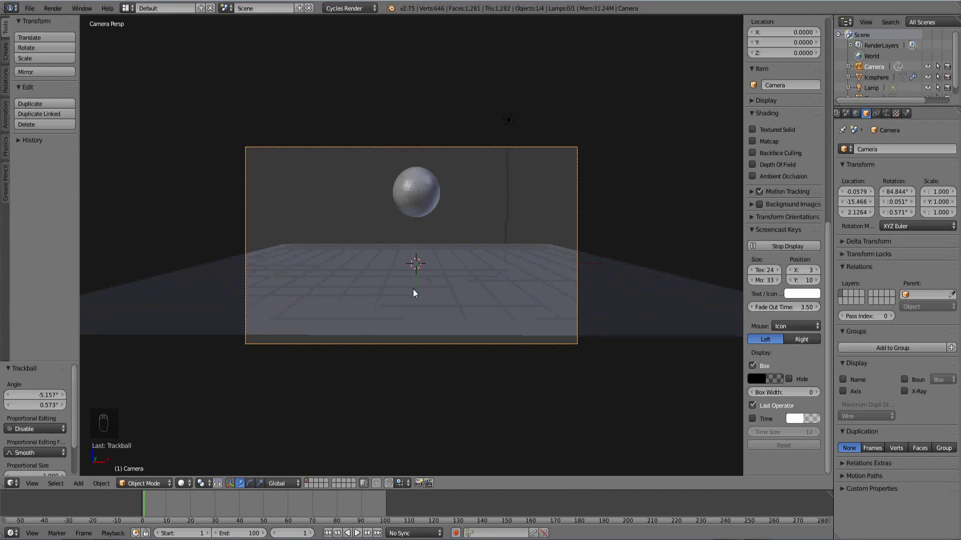
key("g")
left_click(402, 252)
key("g")
left_click(400, 254)
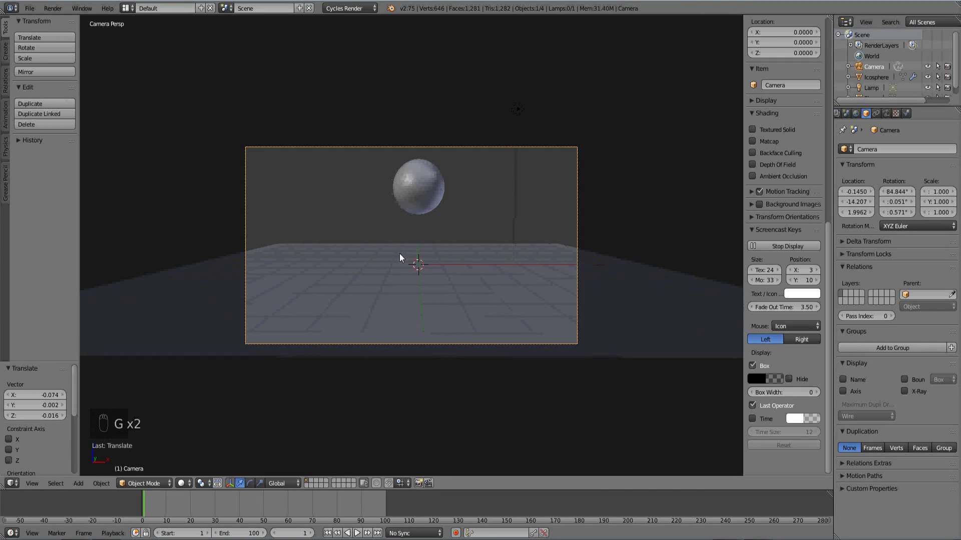
key("g")
left_click(398, 239)
right_click(407, 202)
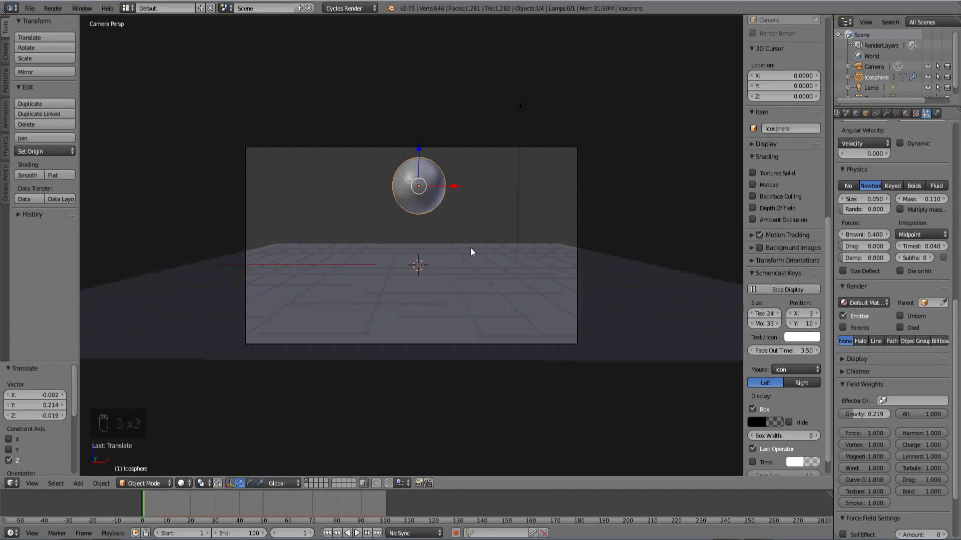
- Preview the shatter, then move the camera back and up to about X -0.040, Y -17.157, Z 3.110
key("alt+a")
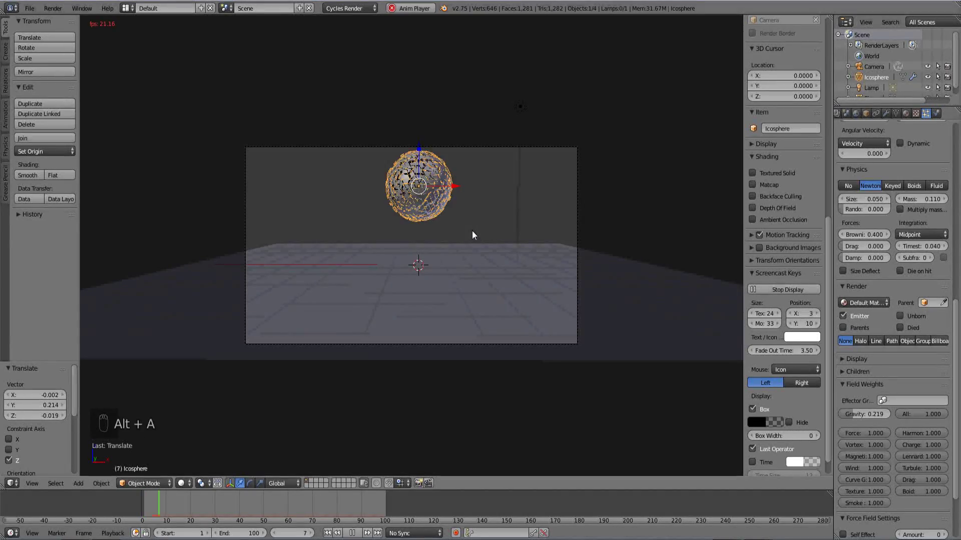
key("Escape")
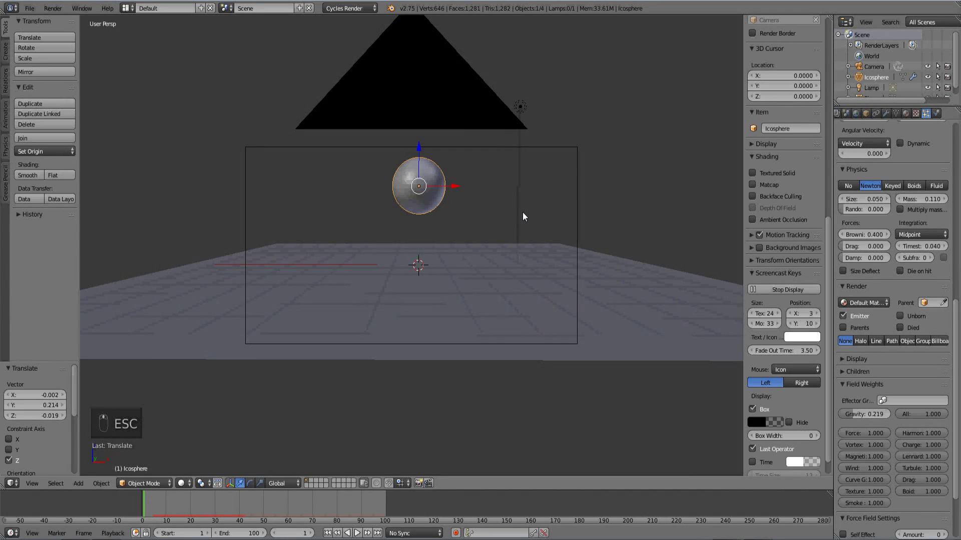
key("KP_0")
right_click(576, 167)
key("g")
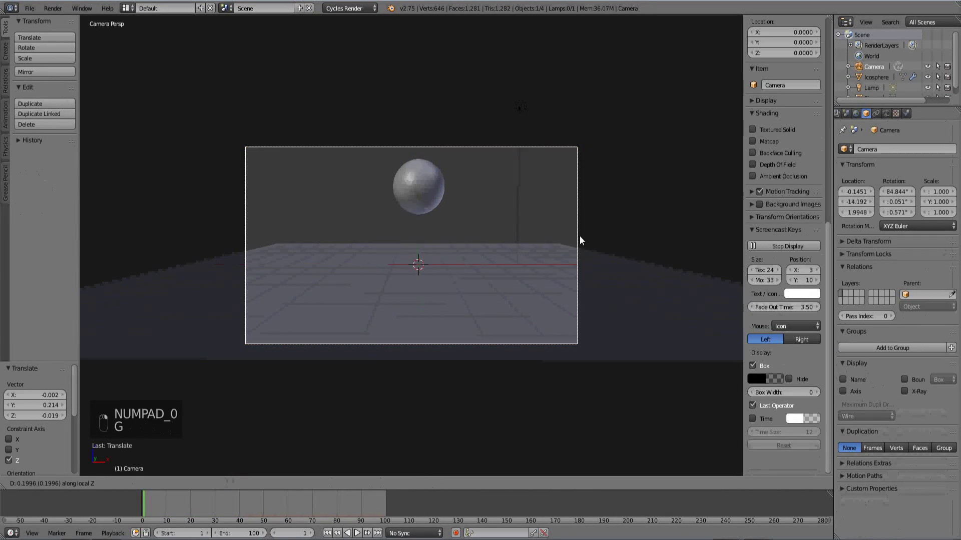
key("z")
key("z")
left_click(595, 286)
key("g")
left_click(586, 235)
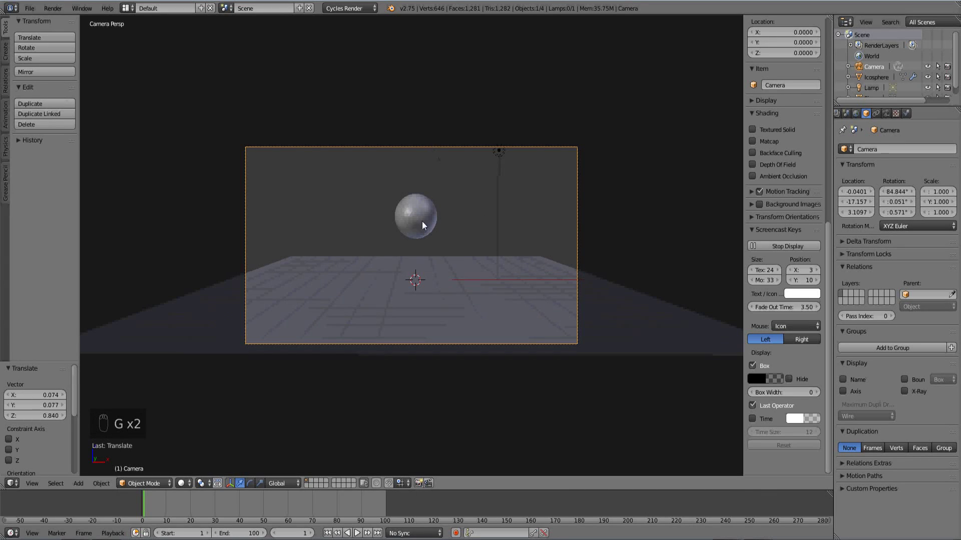
right_click(499, 274)
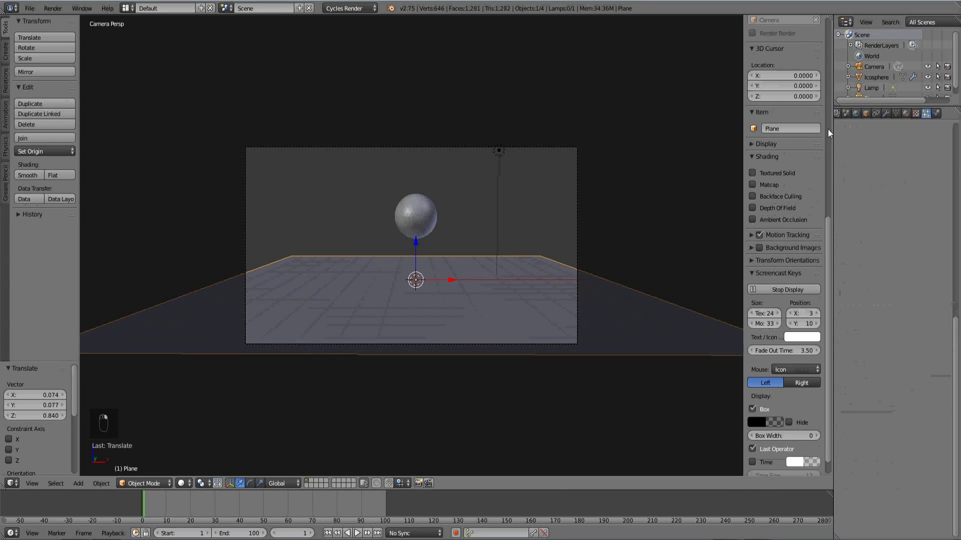
- Give the plane Collision physics and preview the particles hitting it
left_click(935, 114)
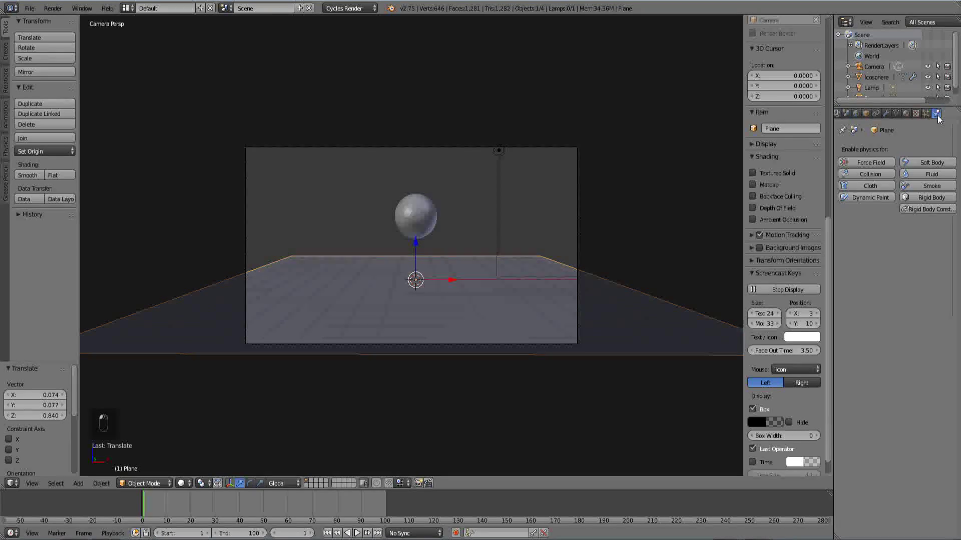
left_click(875, 174)
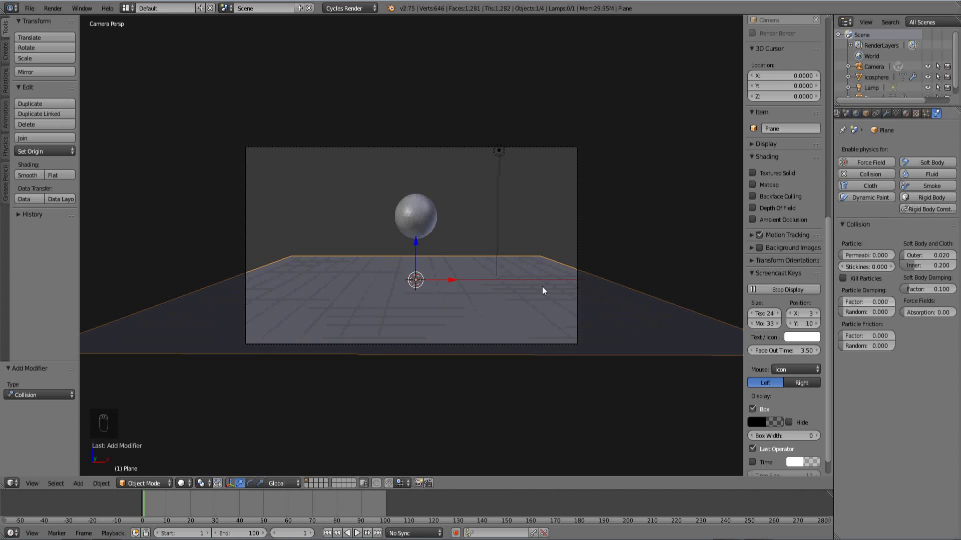
key("alt+a")
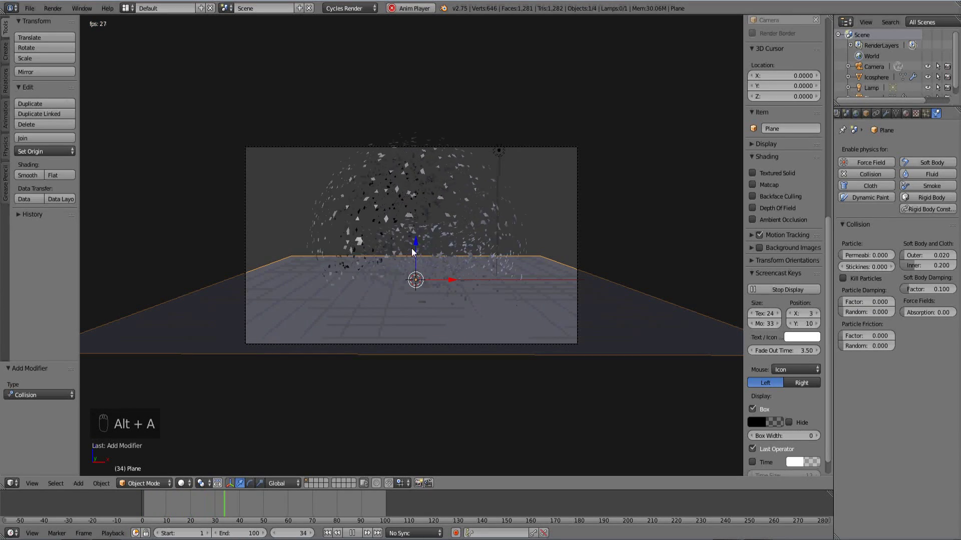
key("Escape")
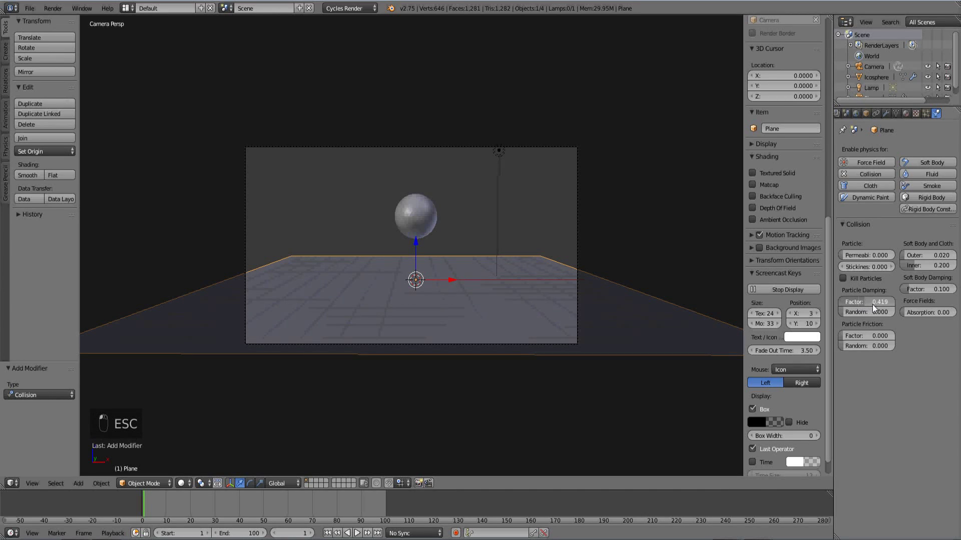
- Raise the collision's particle damping to 0.820 and friction to 0.695, previewing the bounce
left_click_drag(872, 305, 880, 303)
key("alt+a")
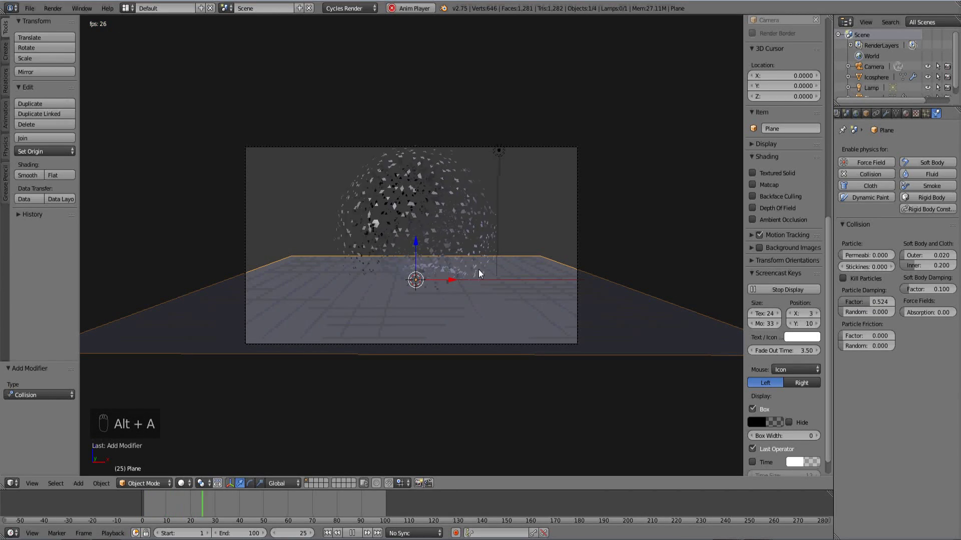
key("Escape")
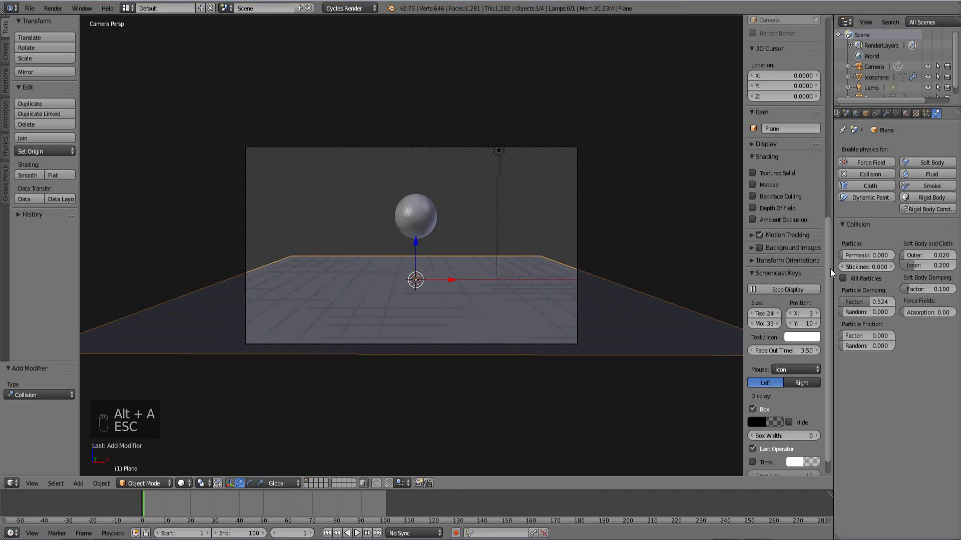
left_click_drag(881, 303, 901, 303)
key("alt+a")
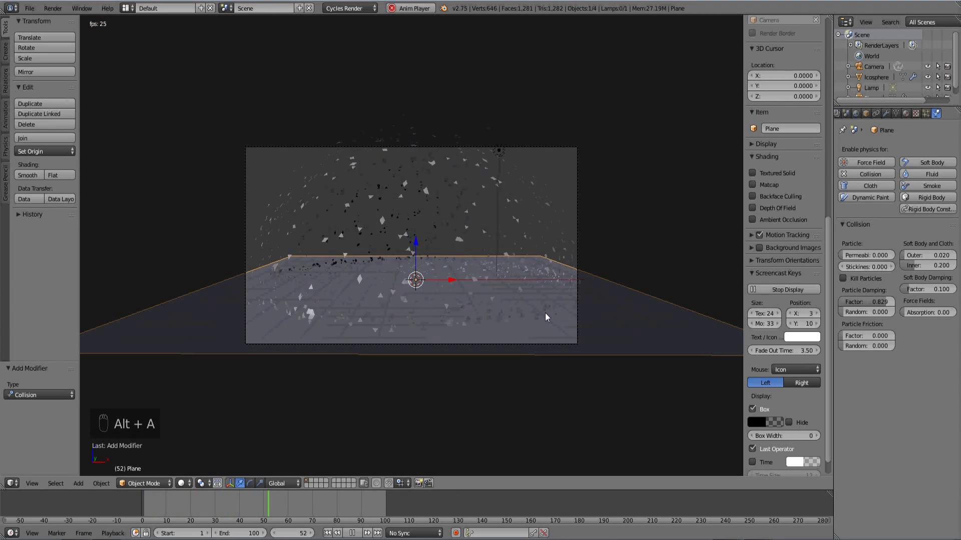
key("Escape")
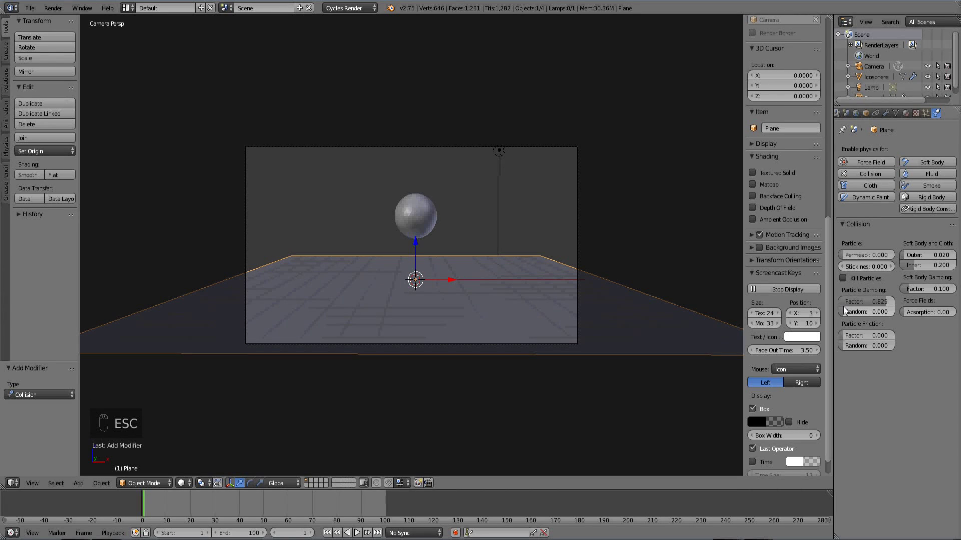
key("alt+a")
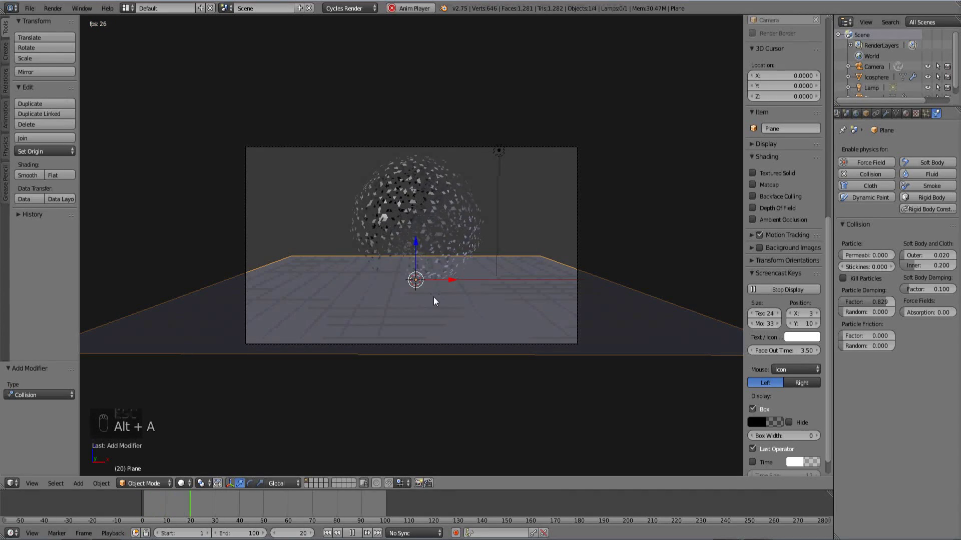
key("Escape")
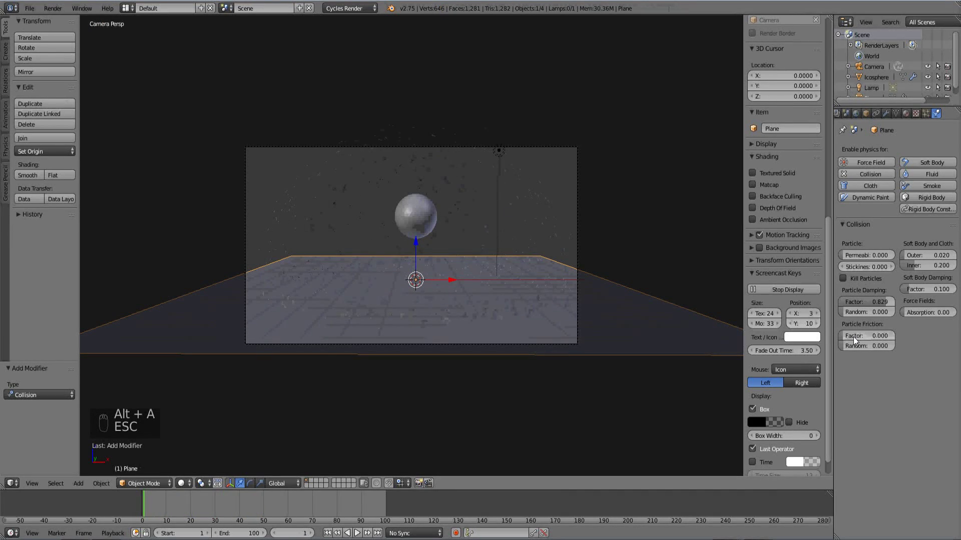
left_click_drag(854, 336, 878, 336)
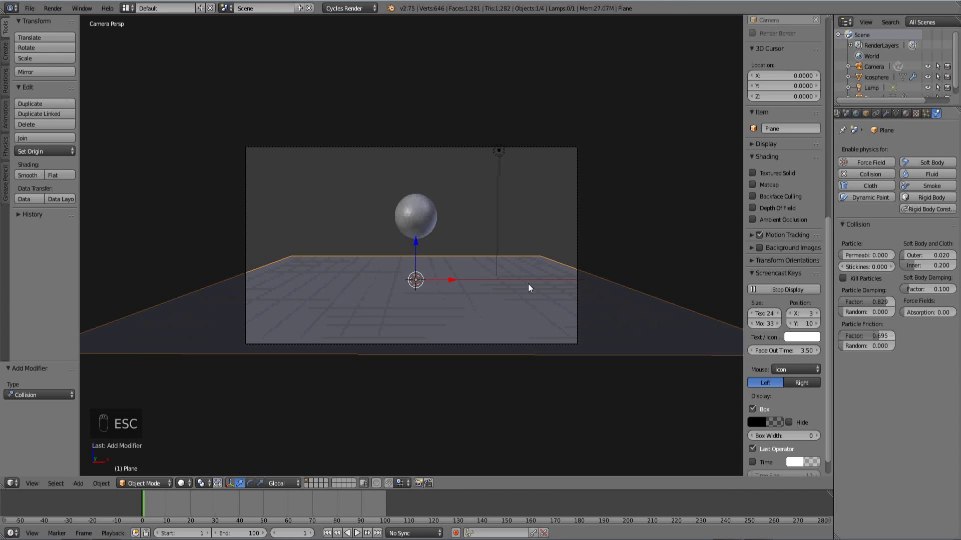
key("alt+a")
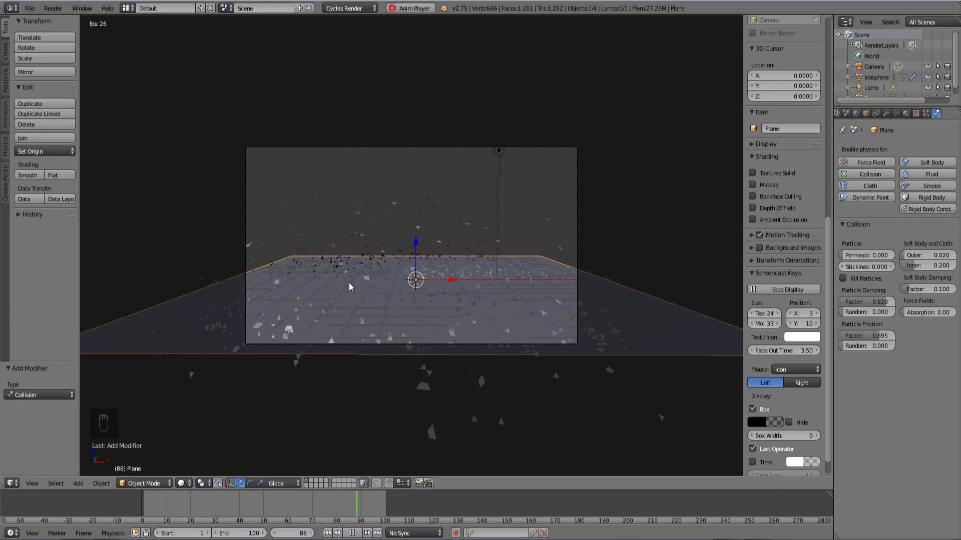
- Stop playback and set the timeline End frame to 150
key("Escape")
left_click(252, 535)
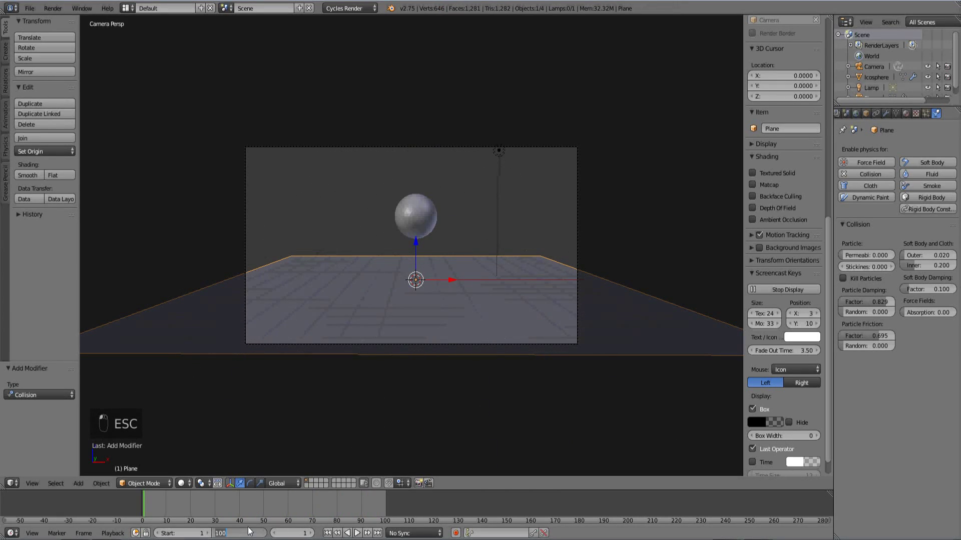
type("150")
key("Return")
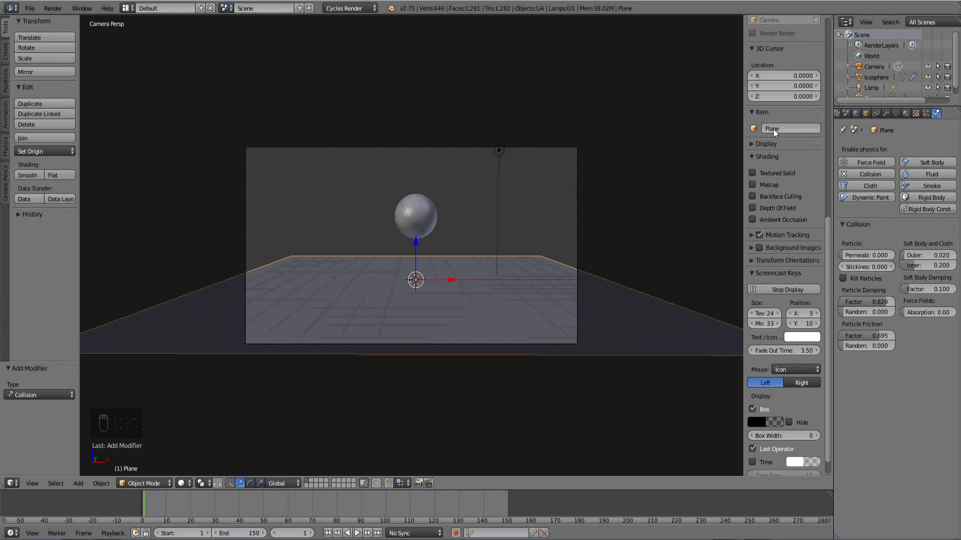
- Select the Icosphere and play the animation to review its particle burst
left_click(925, 114)
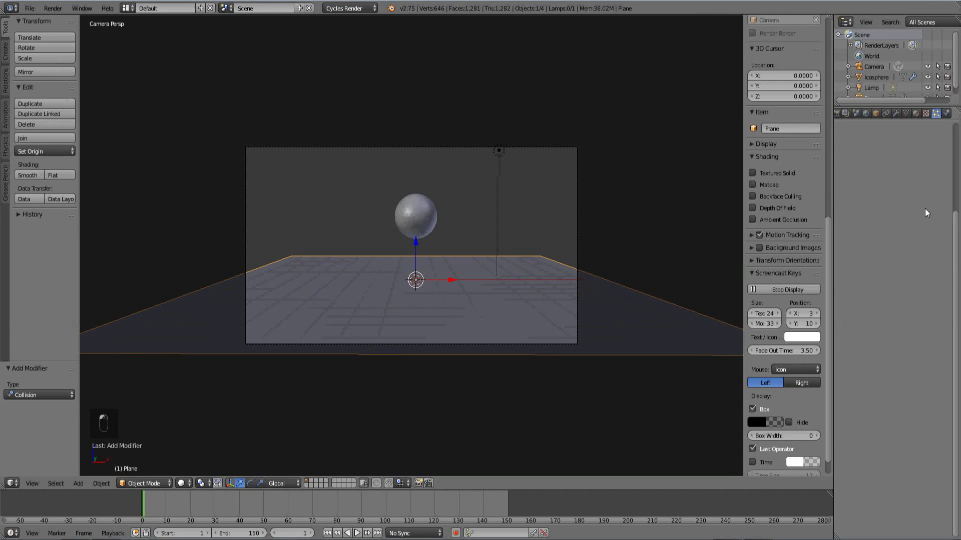
right_click(411, 215)
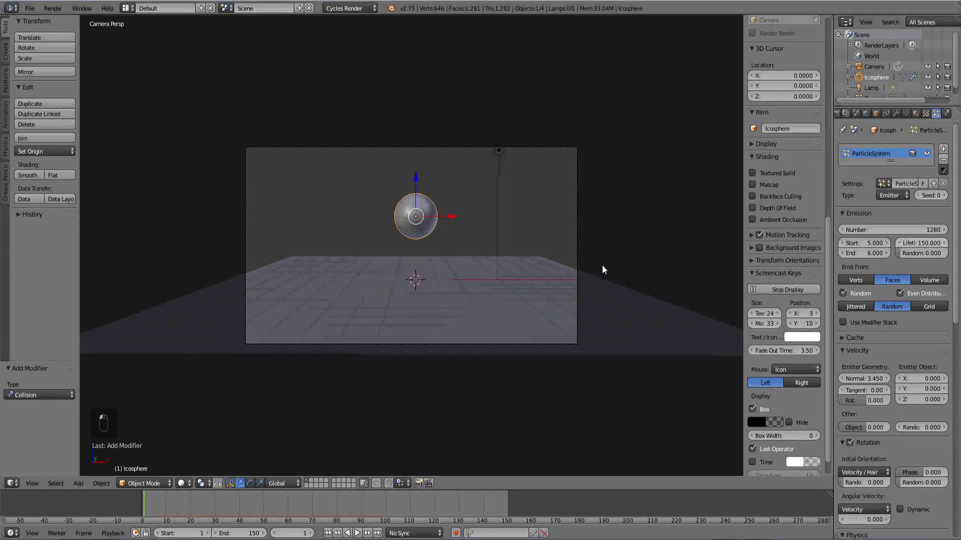
key("alt+a")
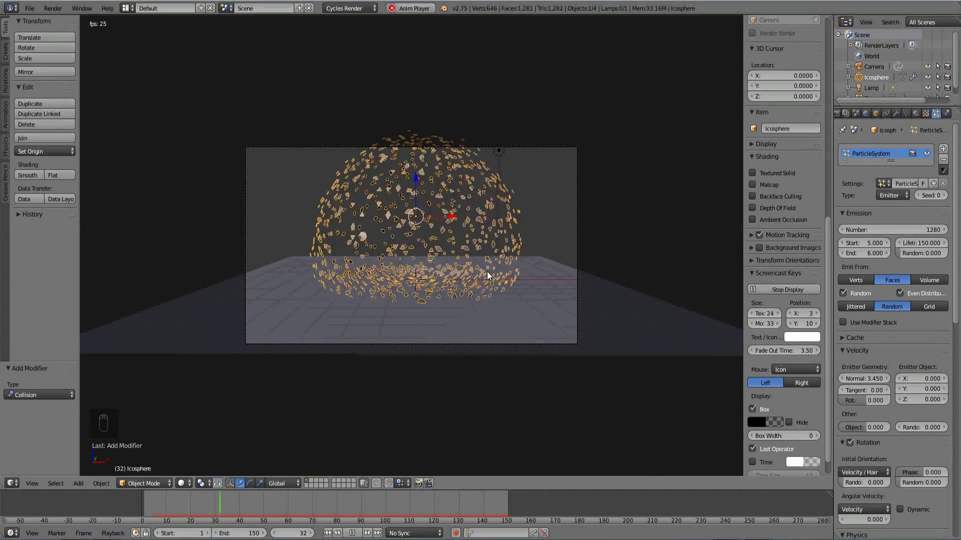
key("Escape")
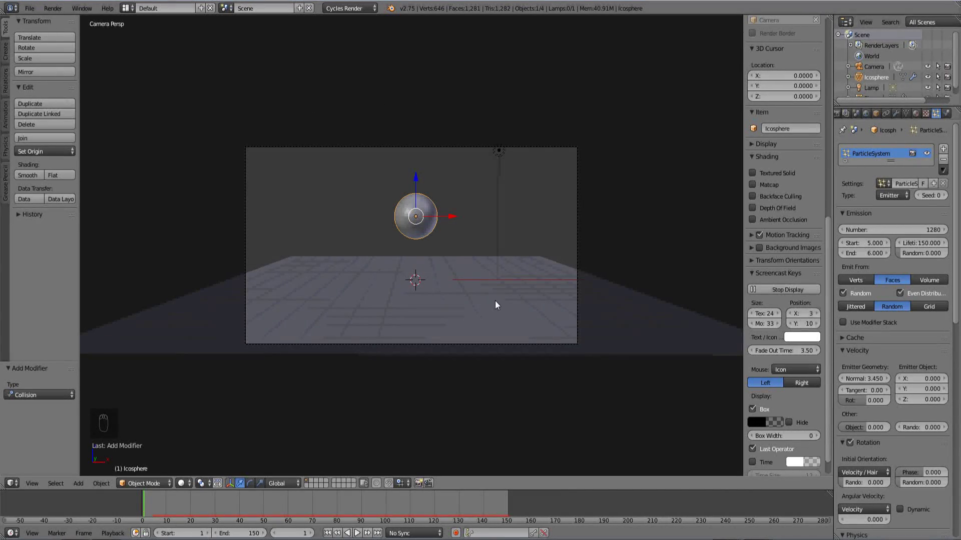
- Switch the screen layout to Video Editing
left_click(128, 8)
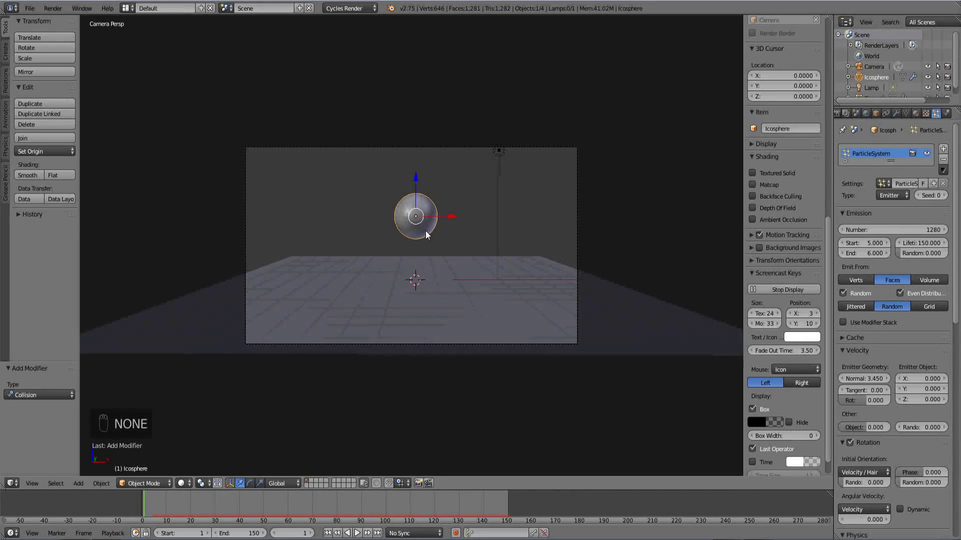
left_click(128, 8)
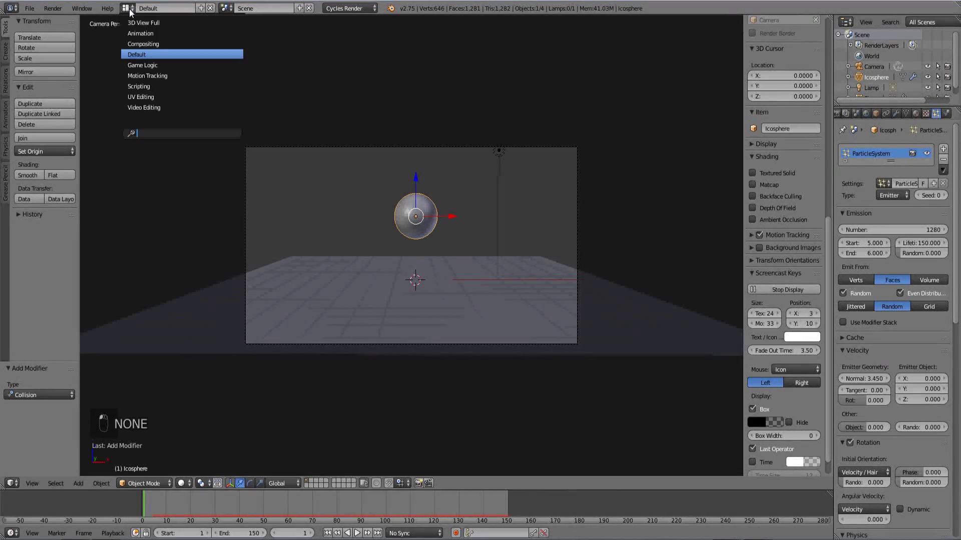
left_click(145, 108)
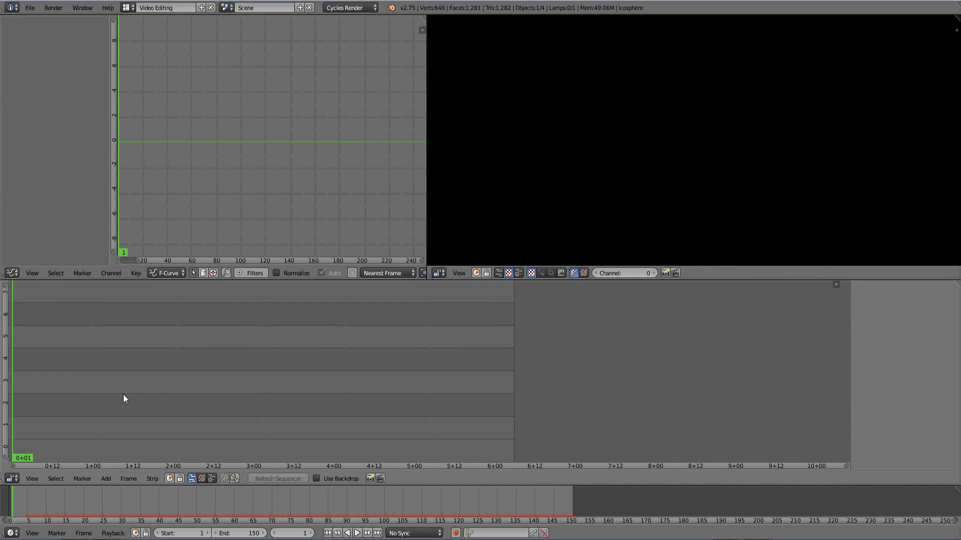
- Add the Scene as a strip in the sequencer and bring its start into view
key("shift+a")
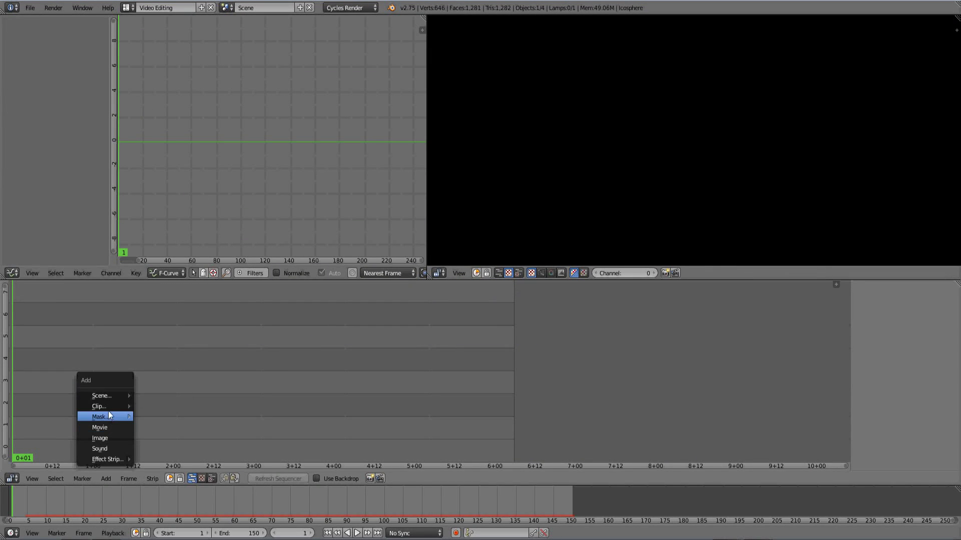
mouse_move(104, 398)
left_click(174, 399)
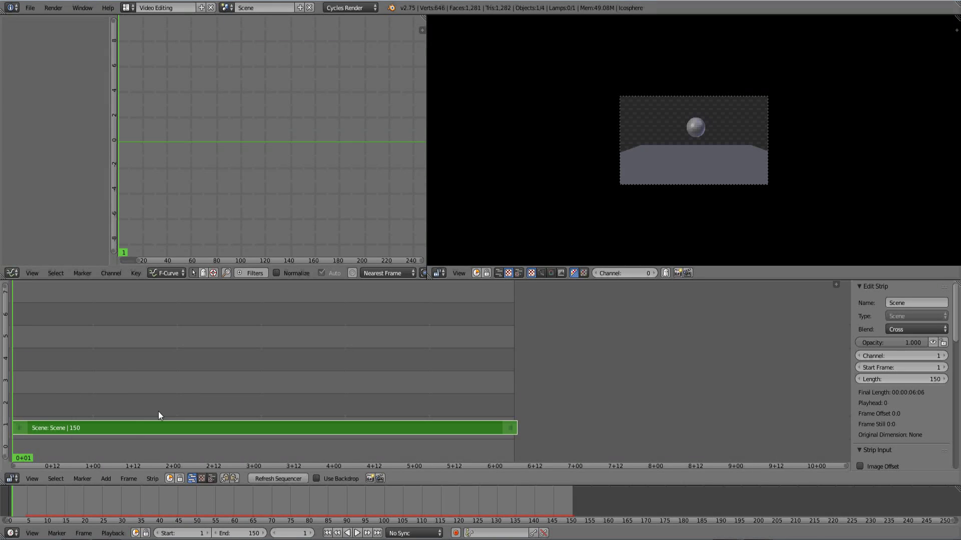
middle_click_drag(158, 411, 315, 382)
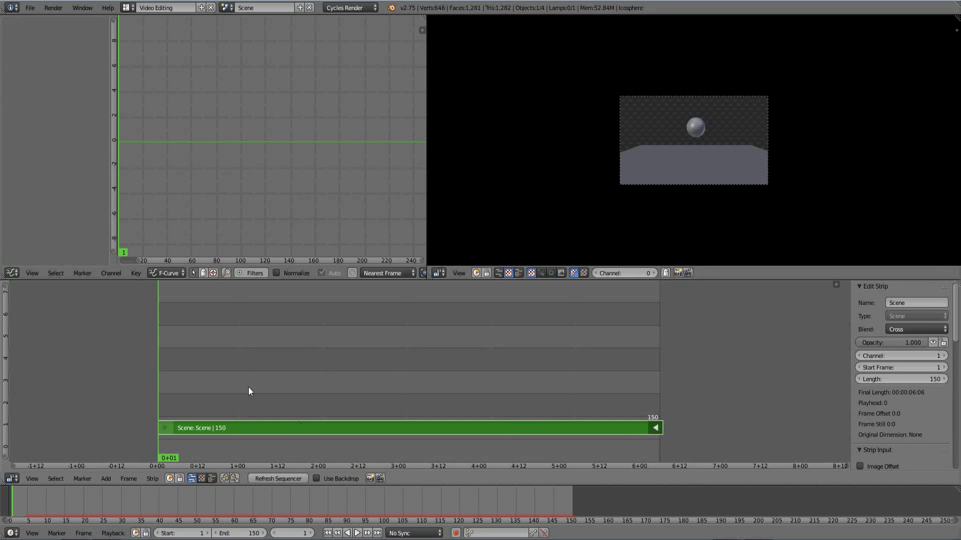
- Add an Adjustment Layer effect strip above the Scene strip
key("shift+a")
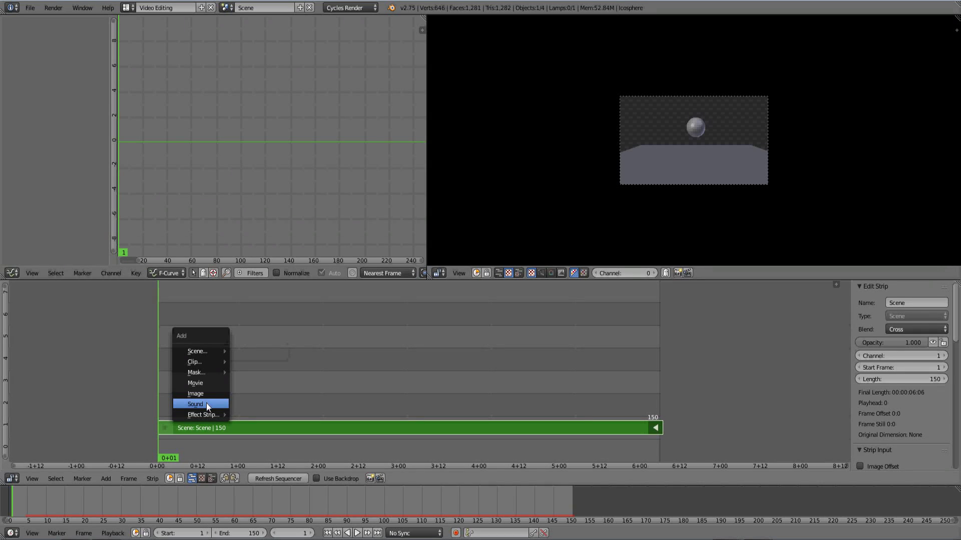
mouse_move(205, 414)
left_click(262, 412)
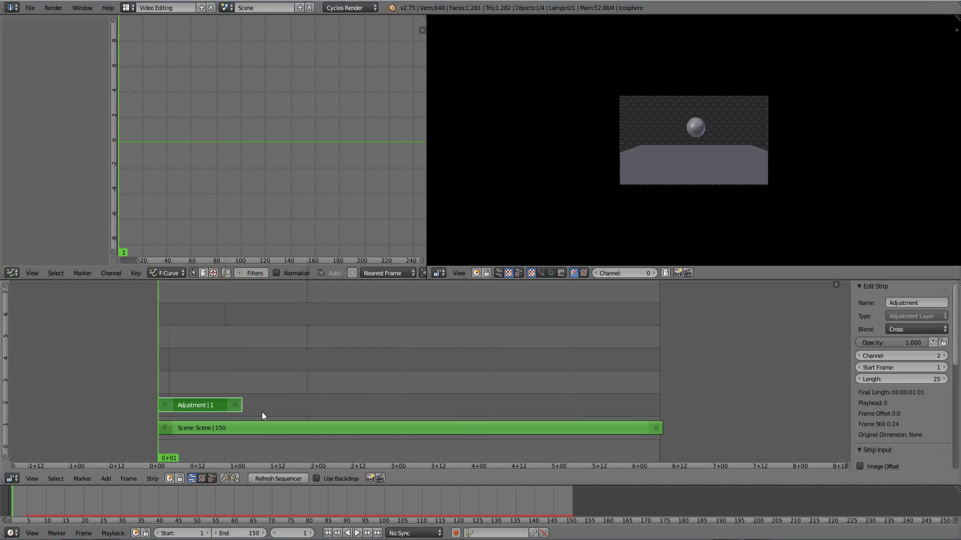
- Lengthen the adjustment strip so it ends at frame 150, matching the Scene strip
right_click(238, 405)
key("g")
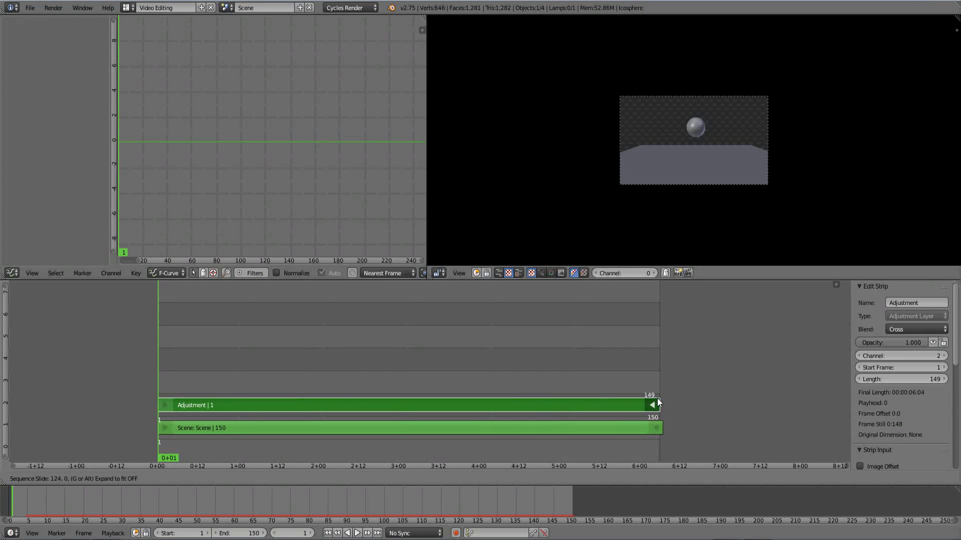
left_click(659, 401)
right_click(656, 428)
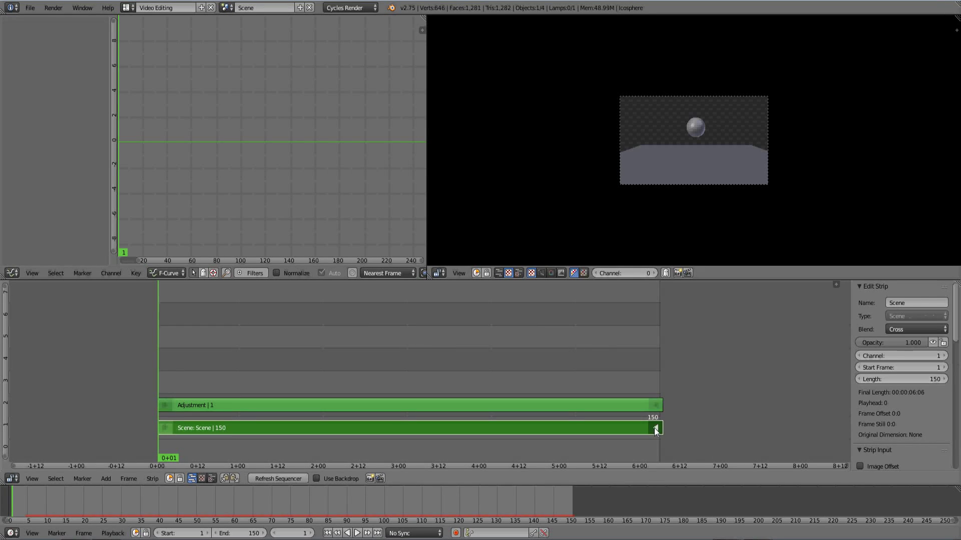
right_click(657, 405)
right_click(656, 429)
right_click(654, 407)
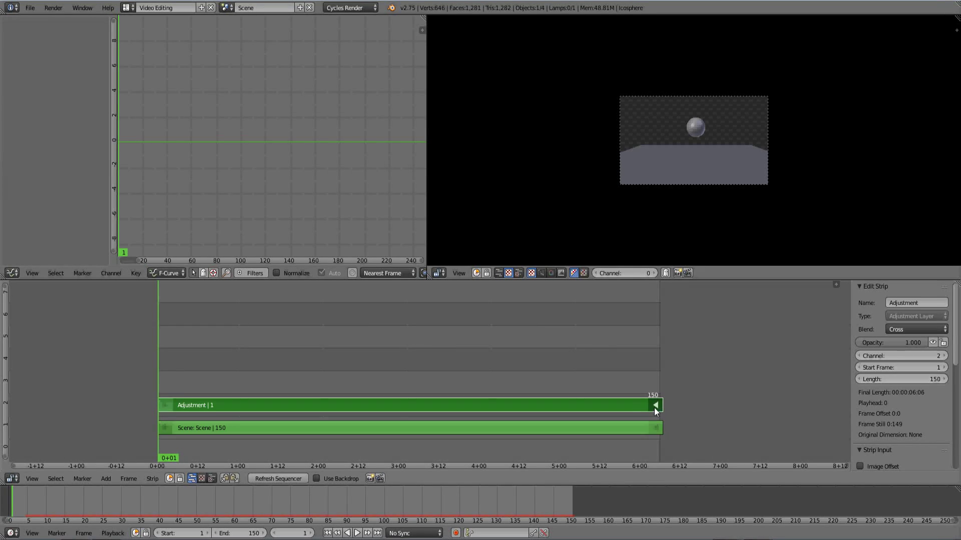
key("g")
key("Escape")
- Tick Backwards in the adjustment strip's Filter panel to reverse playback
scroll(914, 413, "down", 5)
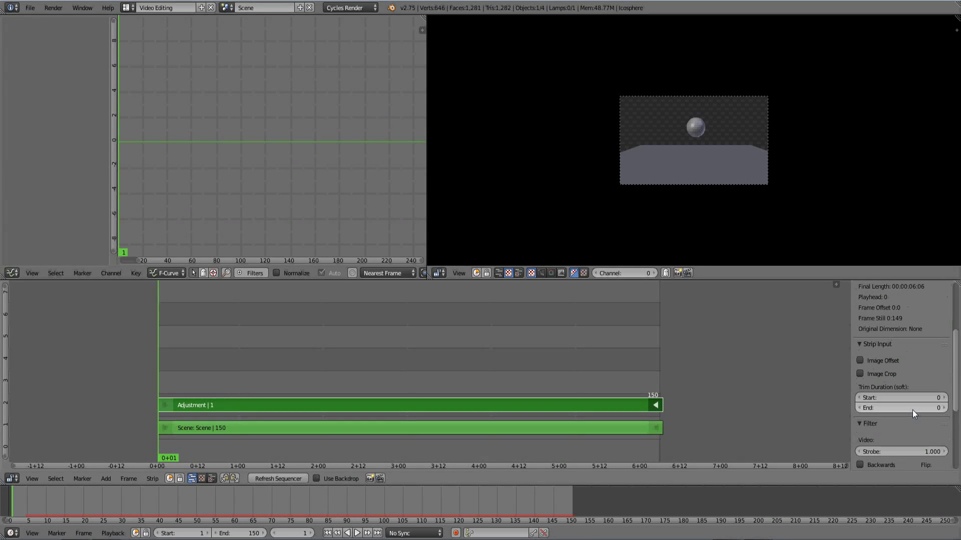
scroll(912, 409, "up", 5)
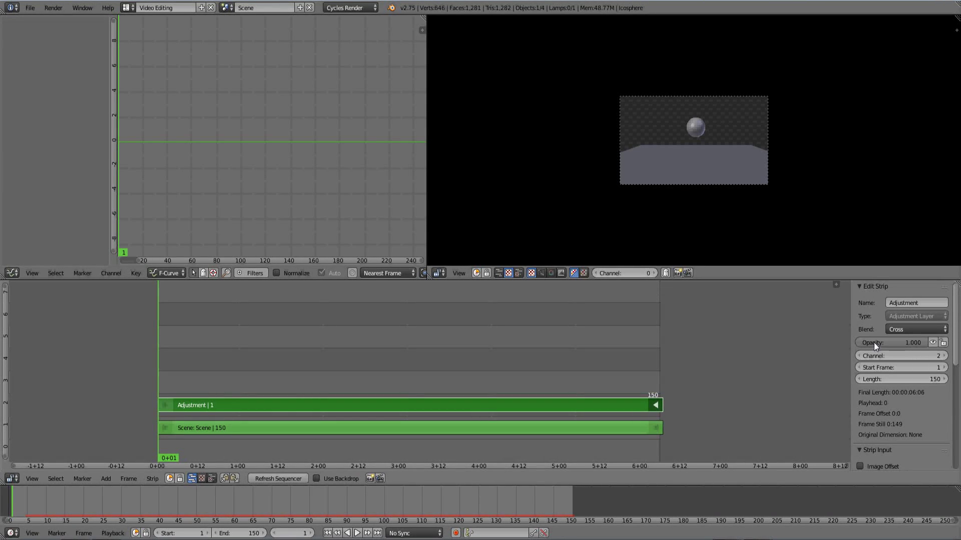
scroll(879, 378, "down", 5)
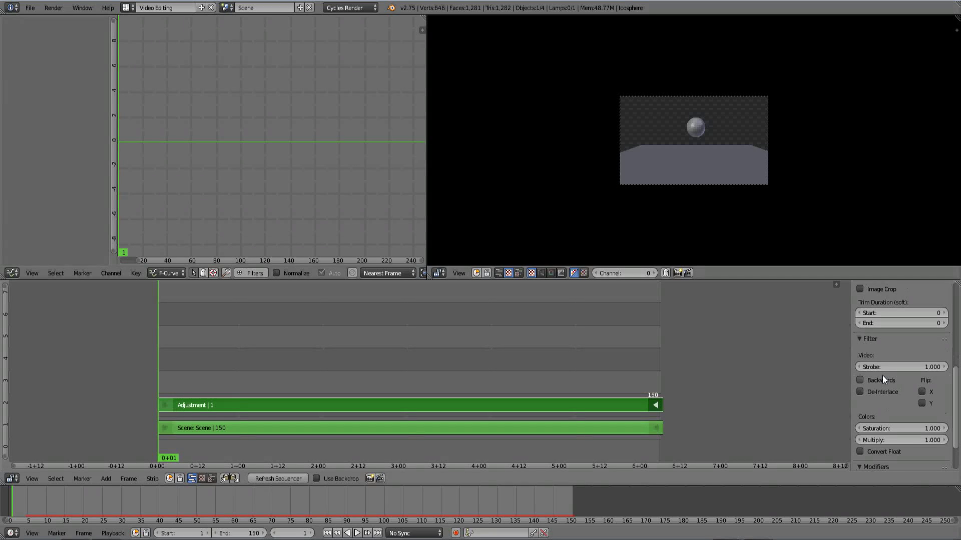
scroll(882, 380, "down", 1)
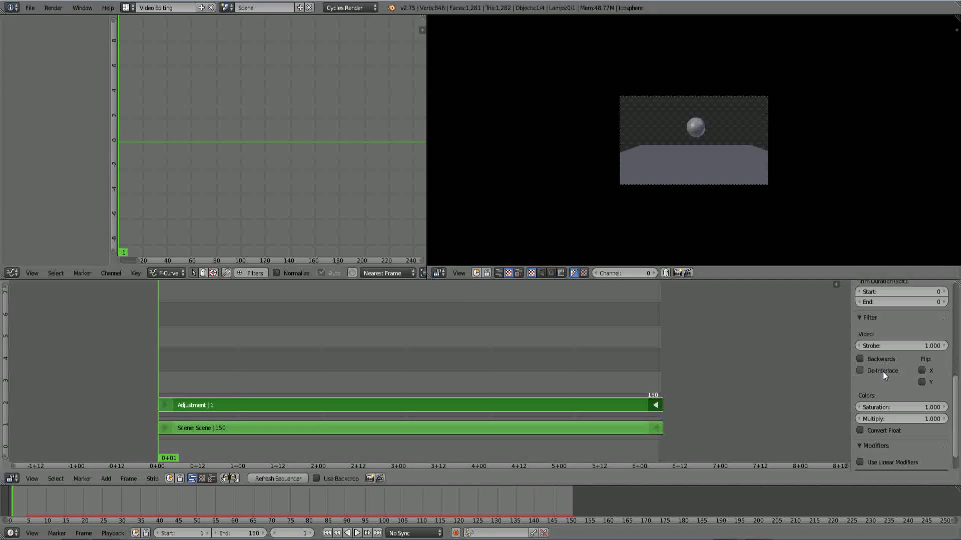
left_click(860, 360)
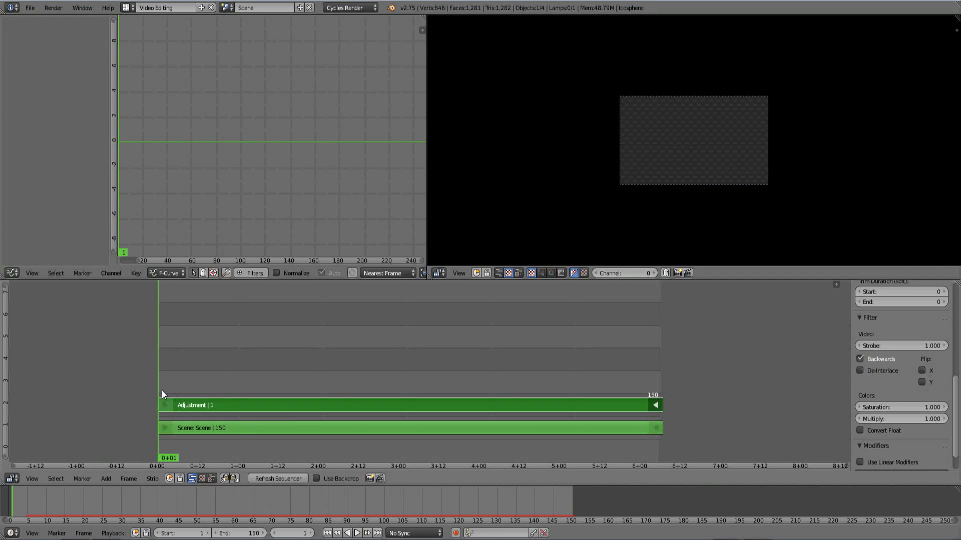
- Preview and play the reversed sequence from the first frame as an implosion
scroll(723, 145, "up", 3)
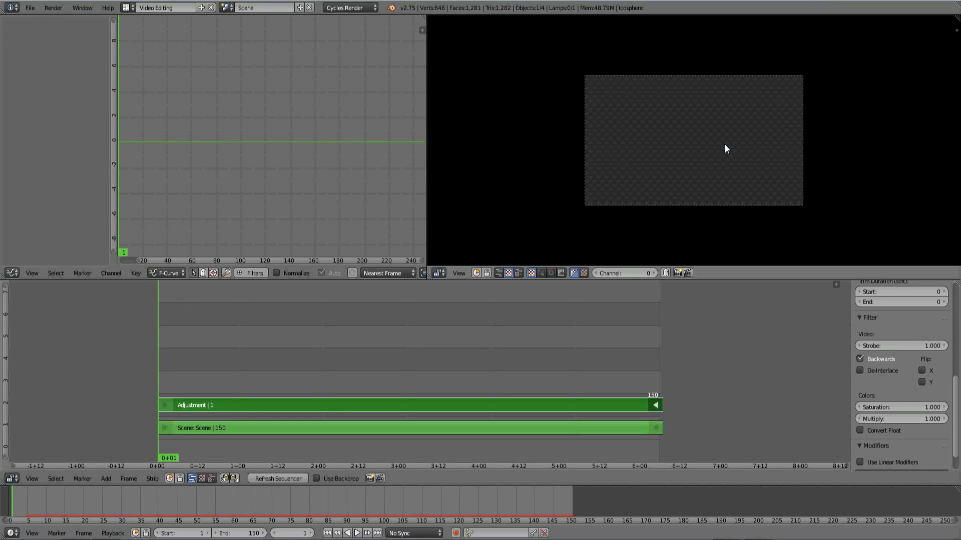
scroll(726, 145, "up", 1)
key("alt+a")
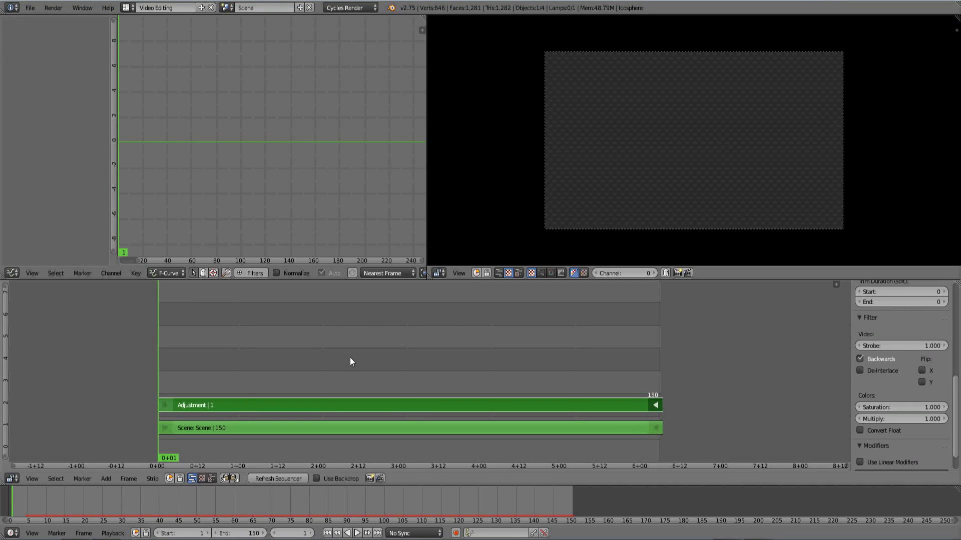
key("Escape")
key("alt+a")
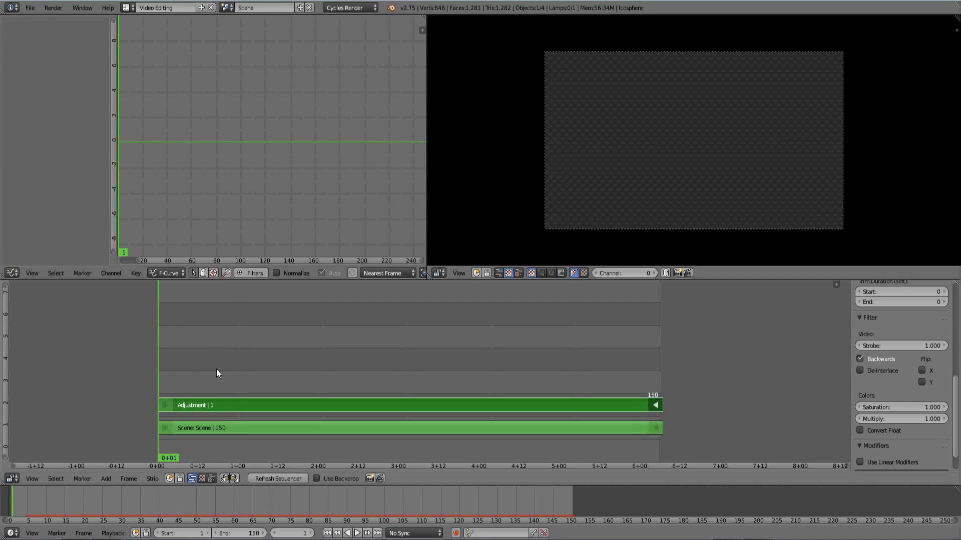